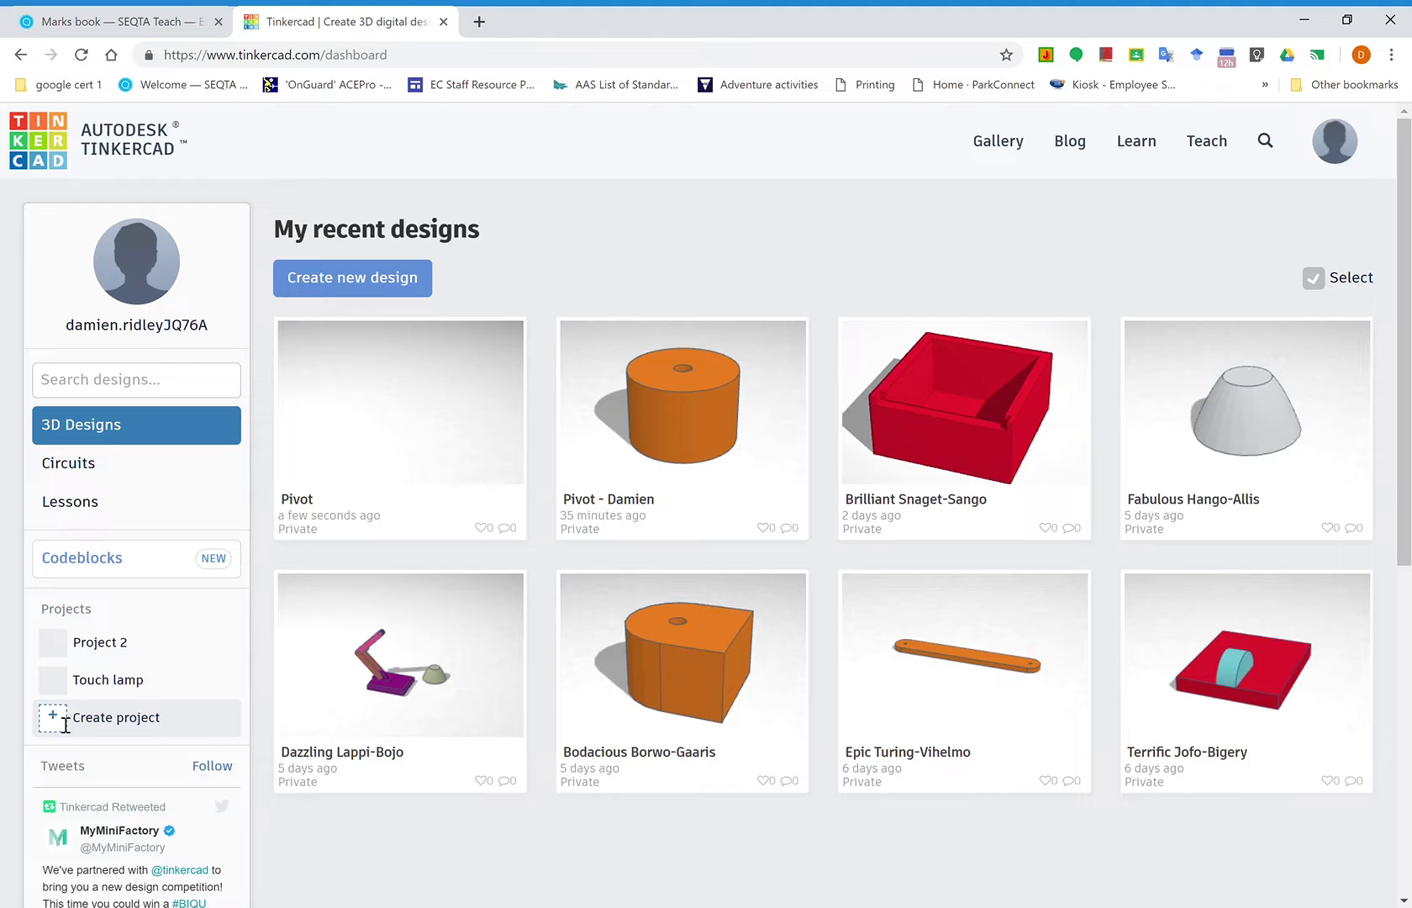
Step: Create a new project, Project 3, from the dashboard sidebar
left_click(103, 721)
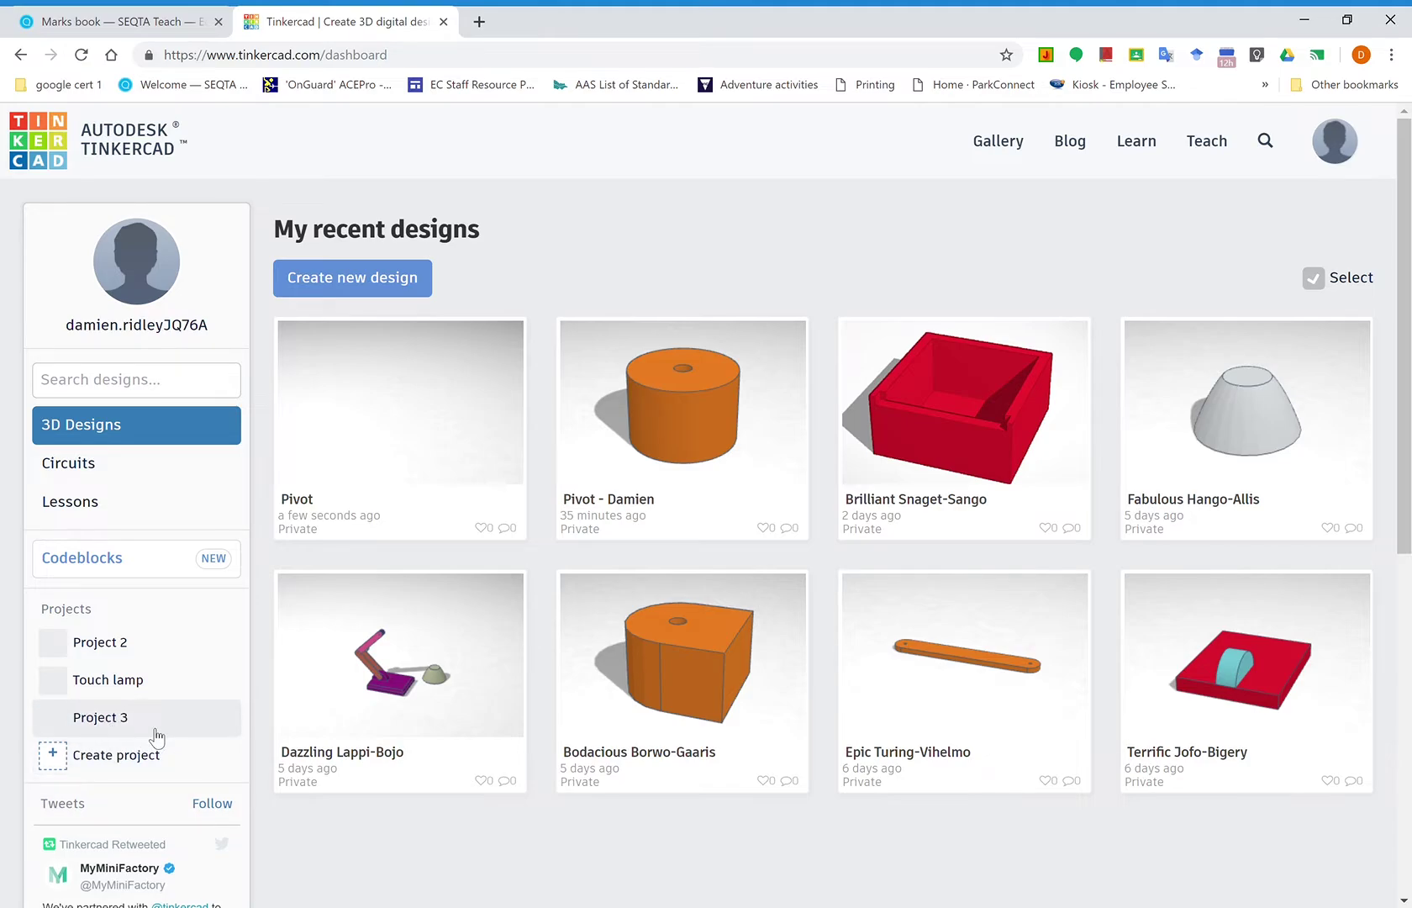
Step: Open Project 3 and rename it to 'Touch Lamp' in its Properties
left_click(113, 721)
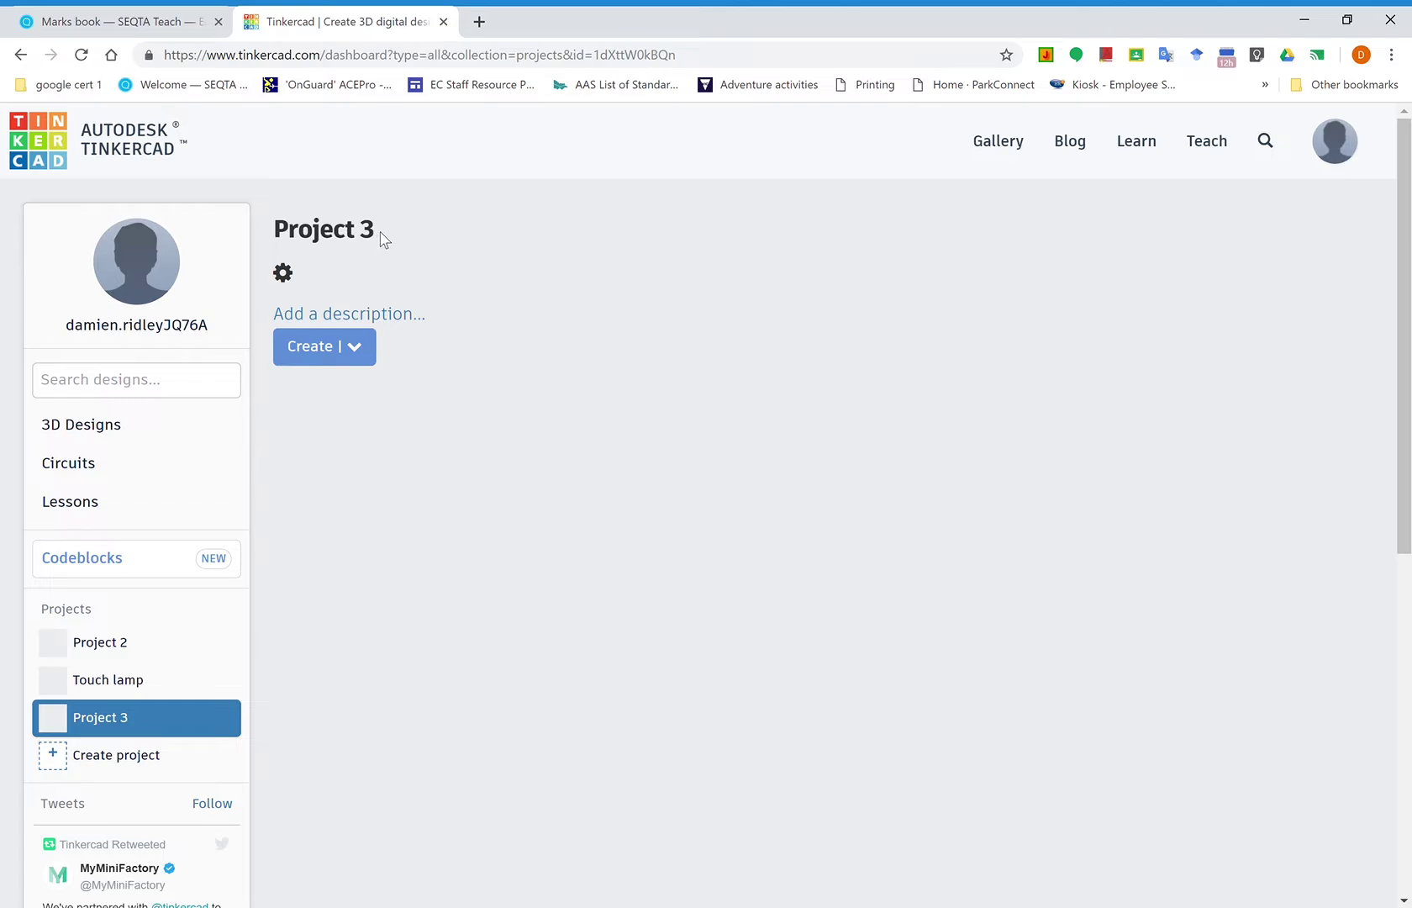
left_click(284, 274)
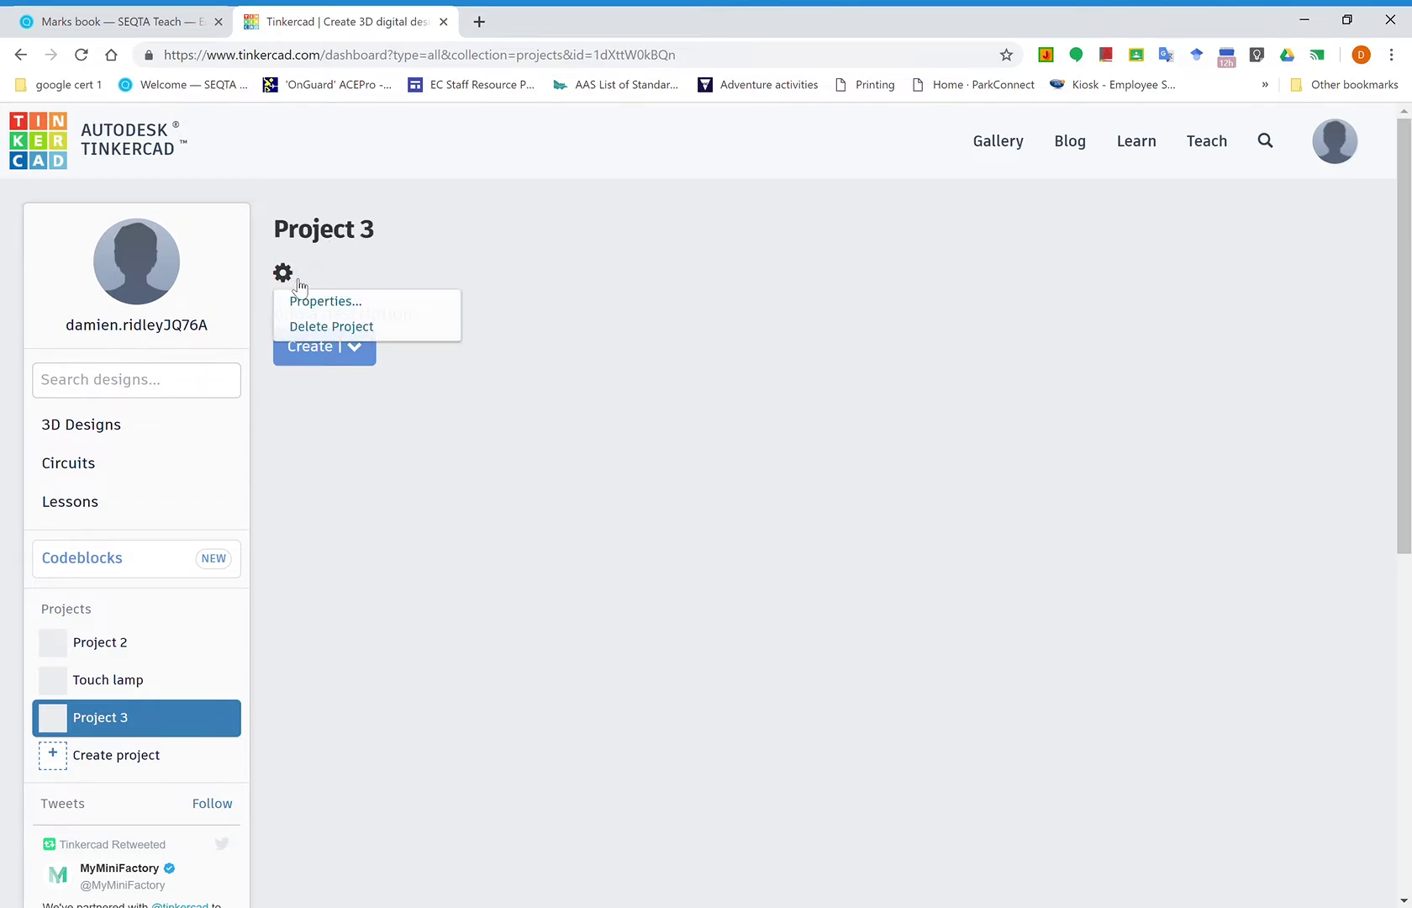
left_click(341, 299)
left_click_drag(542, 275, 451, 280)
type("Touch")
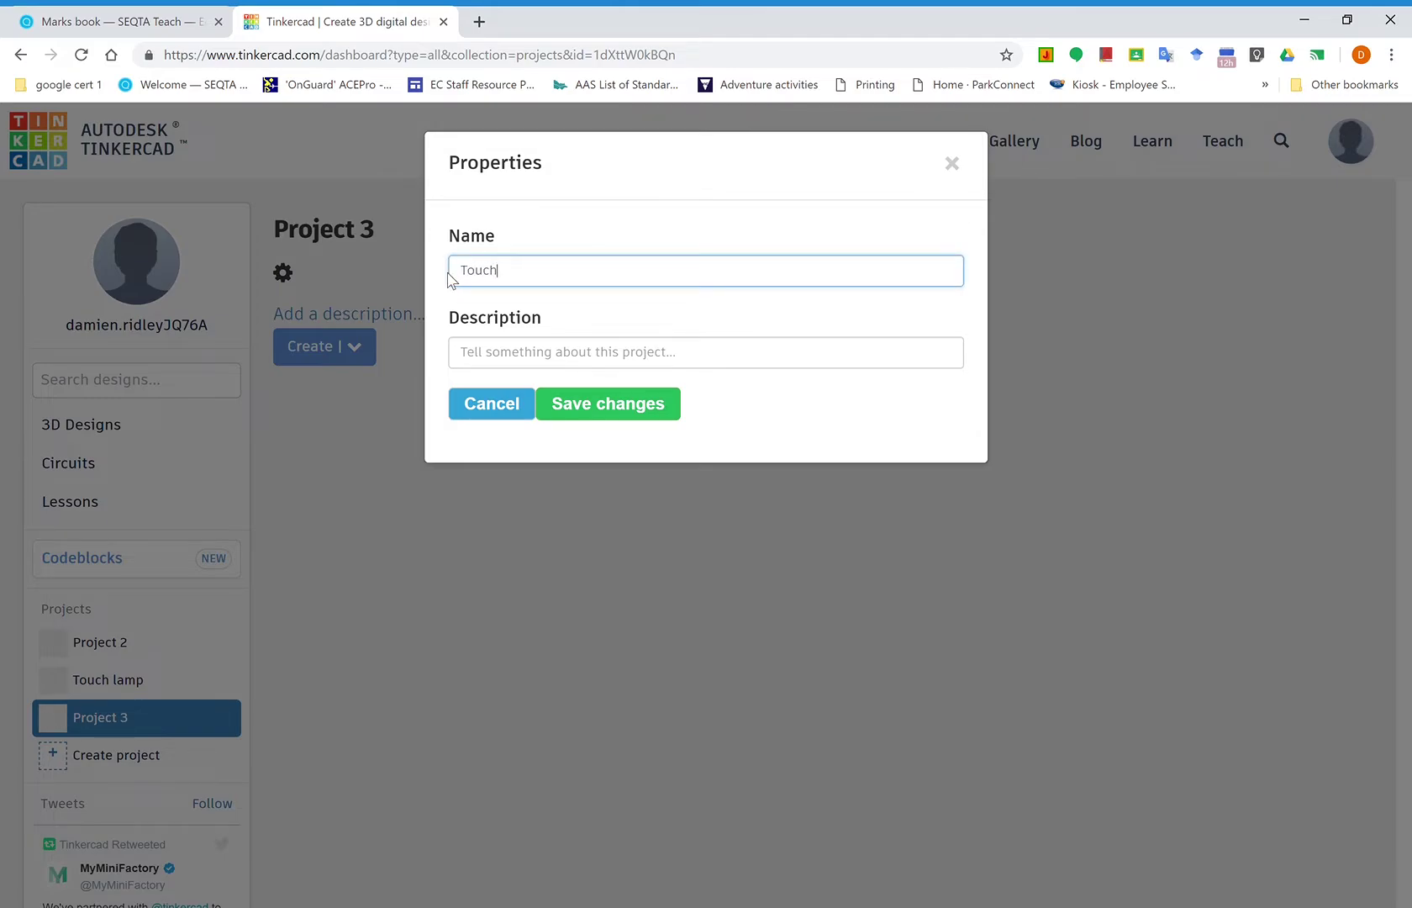
type(" Lamp")
left_click(592, 406)
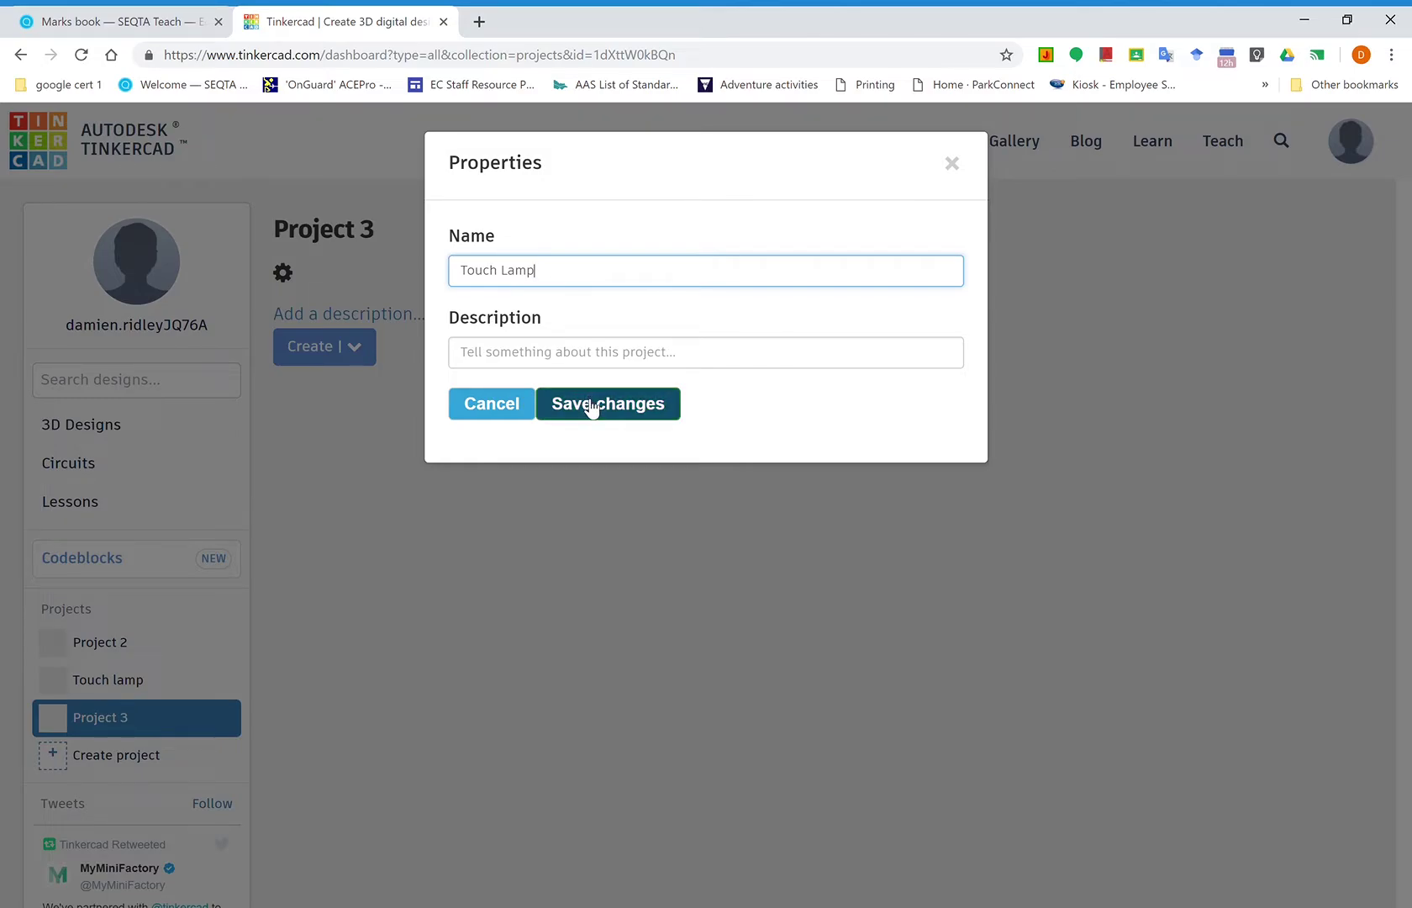
left_click(592, 405)
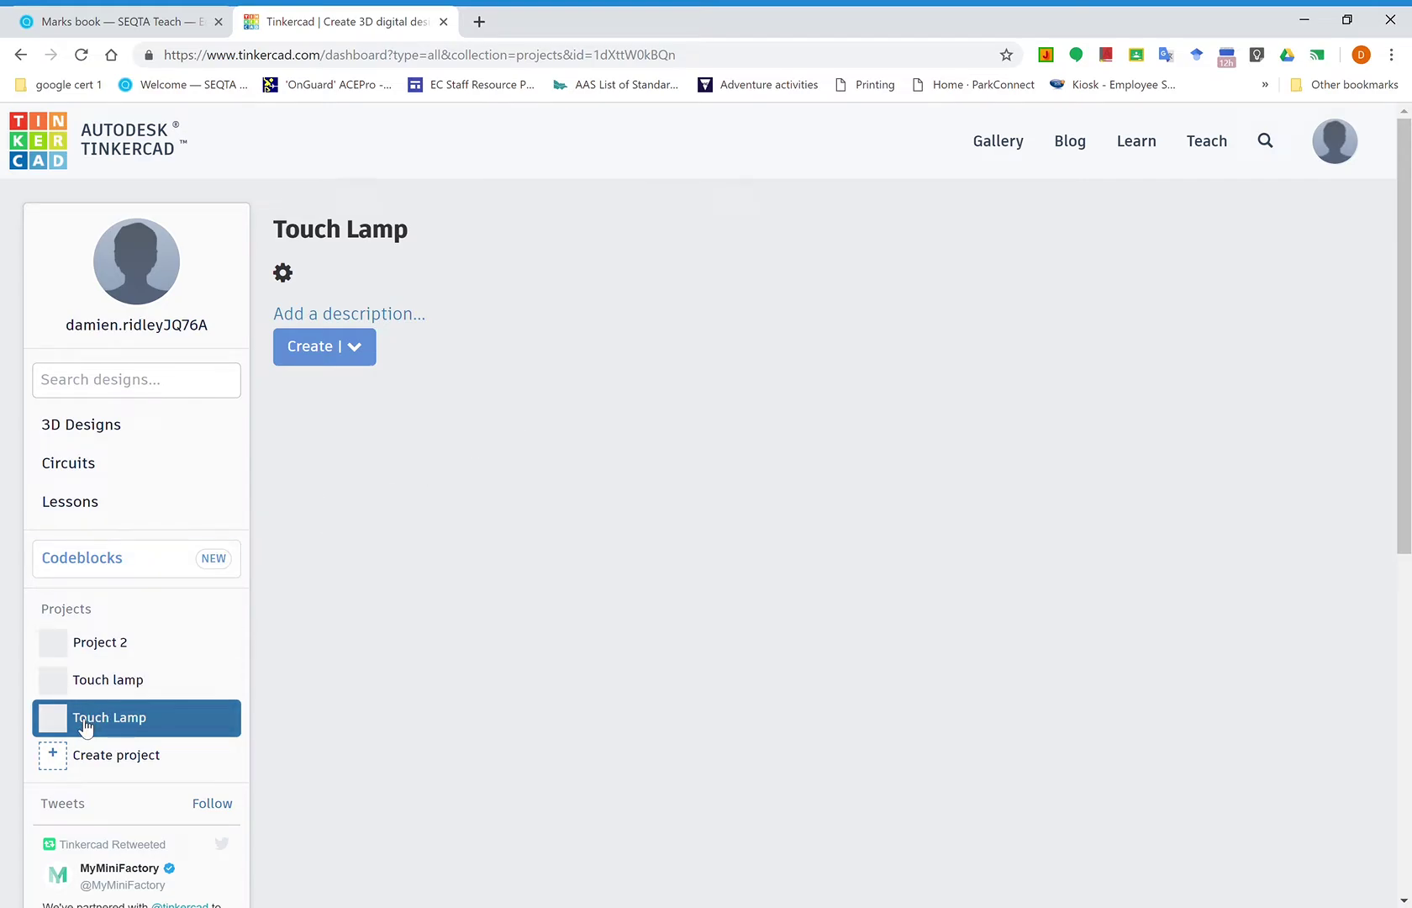
Step: Create a new 3D design in Touch Lamp and name it 'Pivot'
left_click(317, 348)
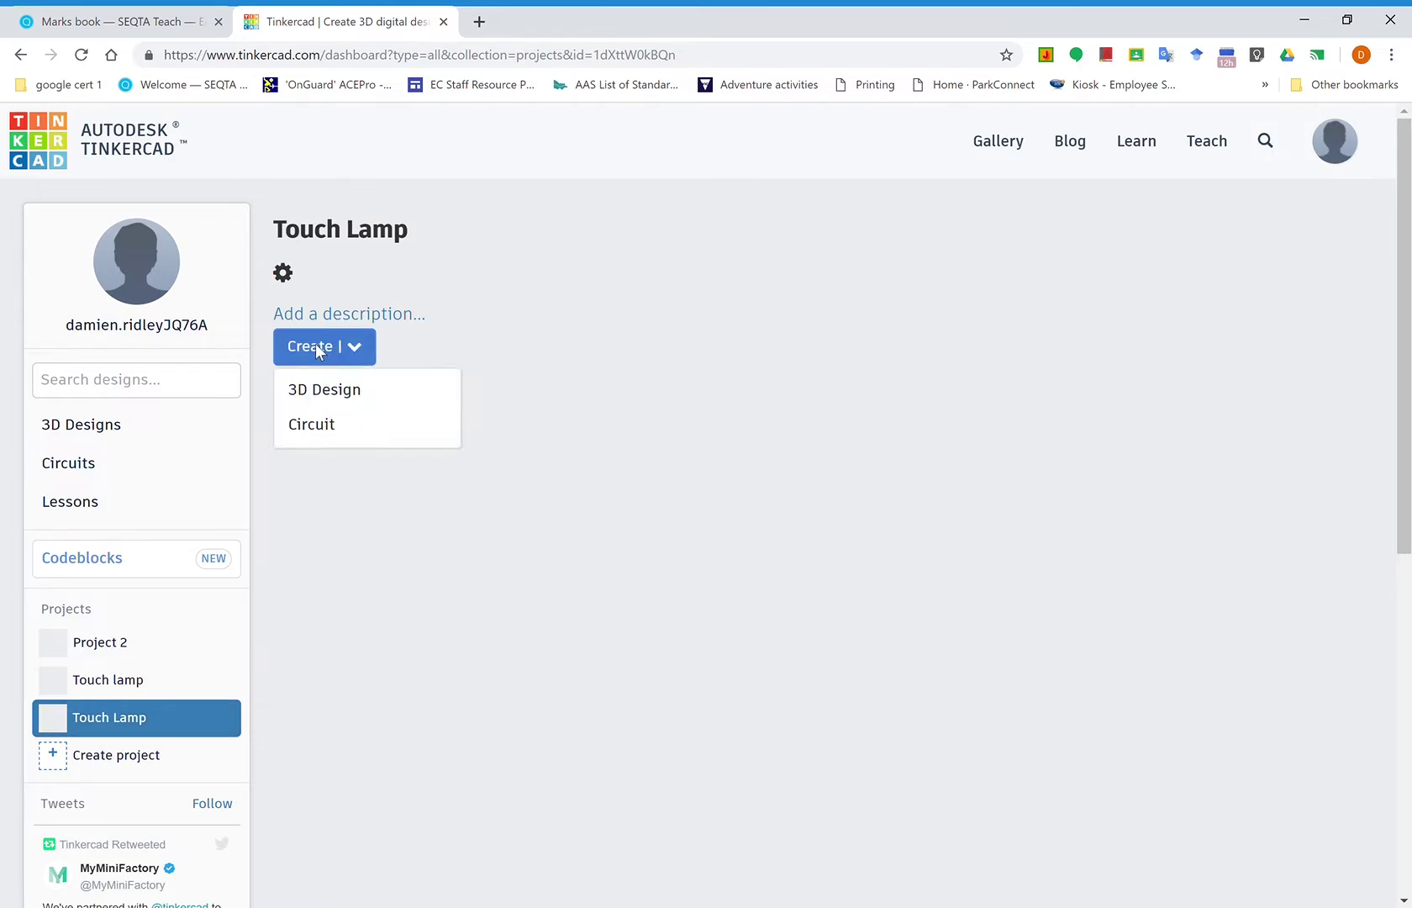
left_click(329, 395)
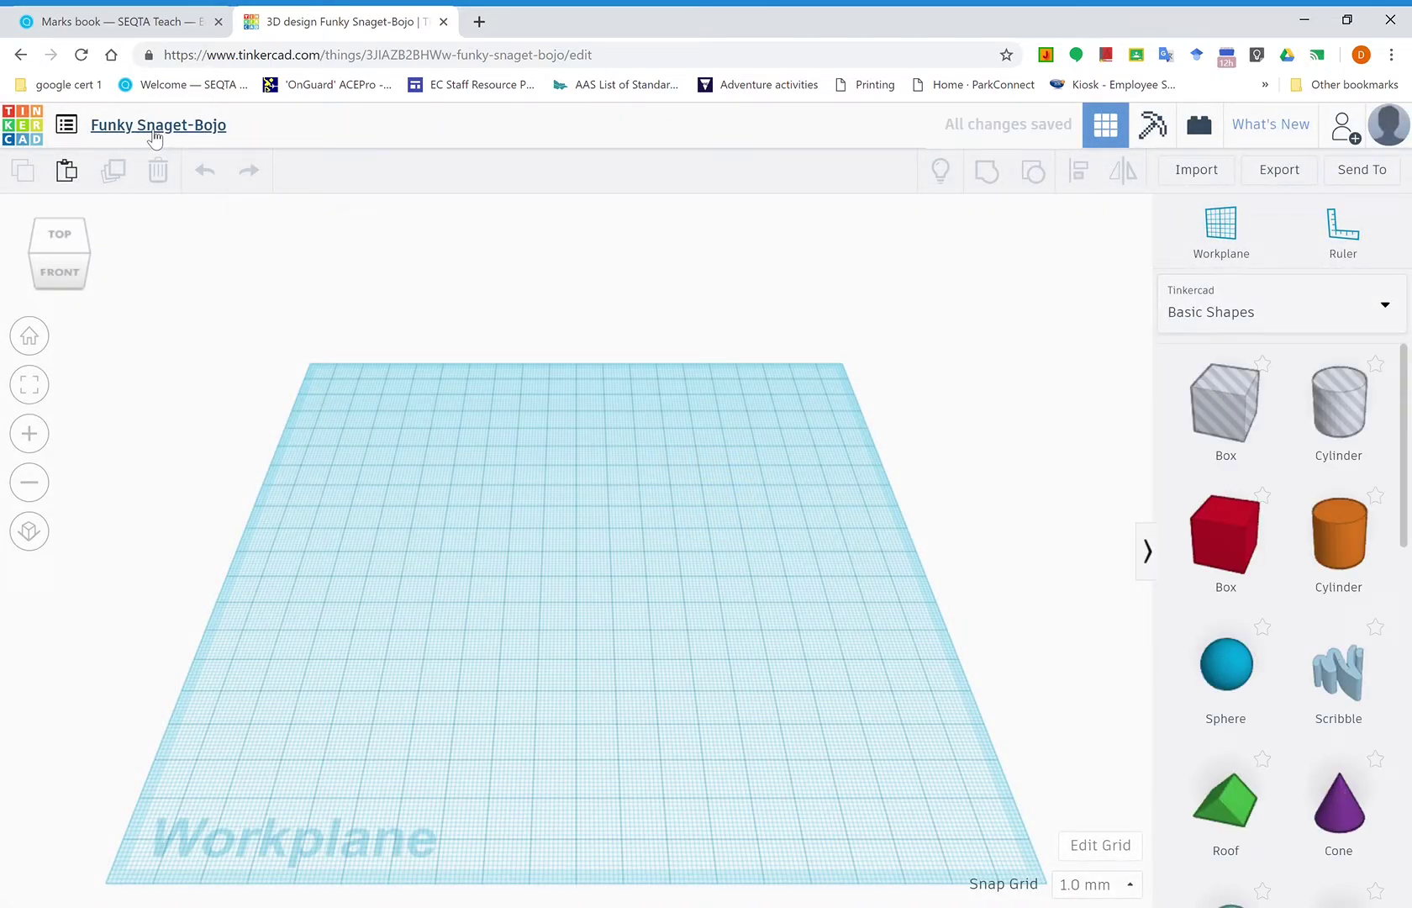
left_click(143, 133)
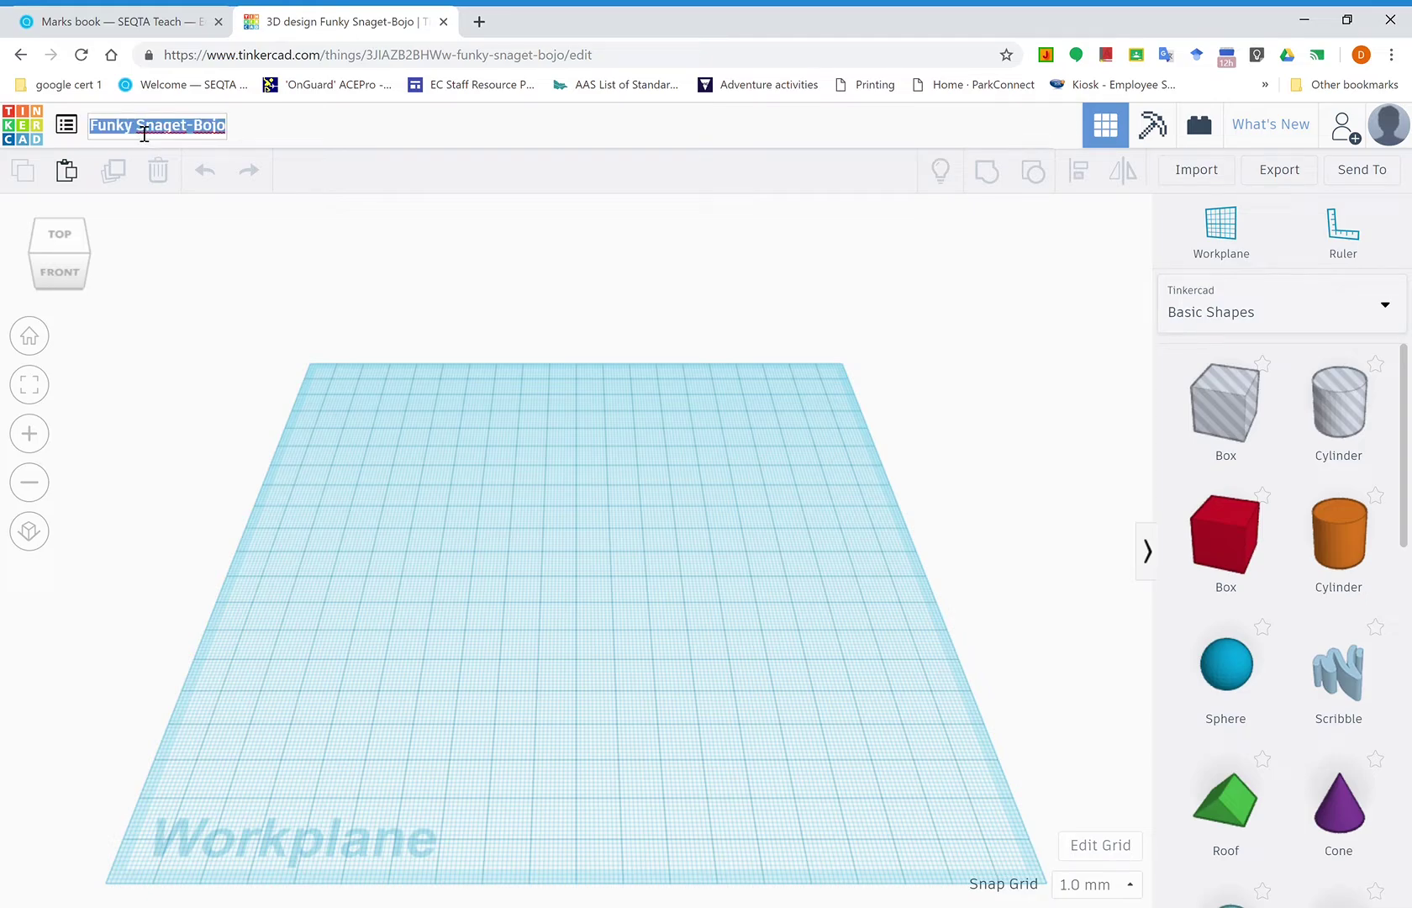
type("Pivot")
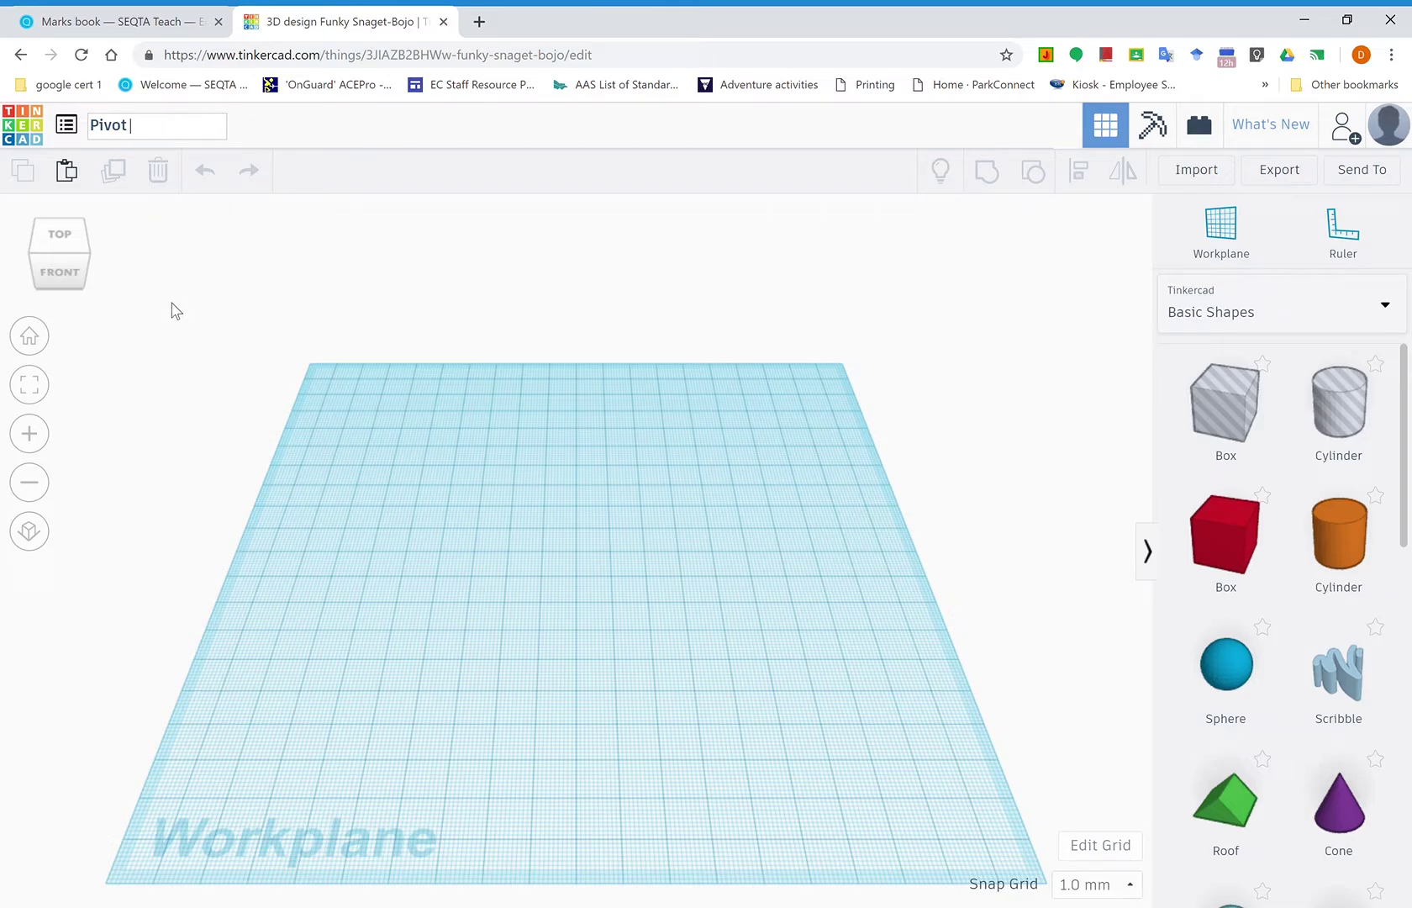
Step: Place a solid cylinder on the workplane and raise its sides to 64 for smoothness
left_click(519, 435)
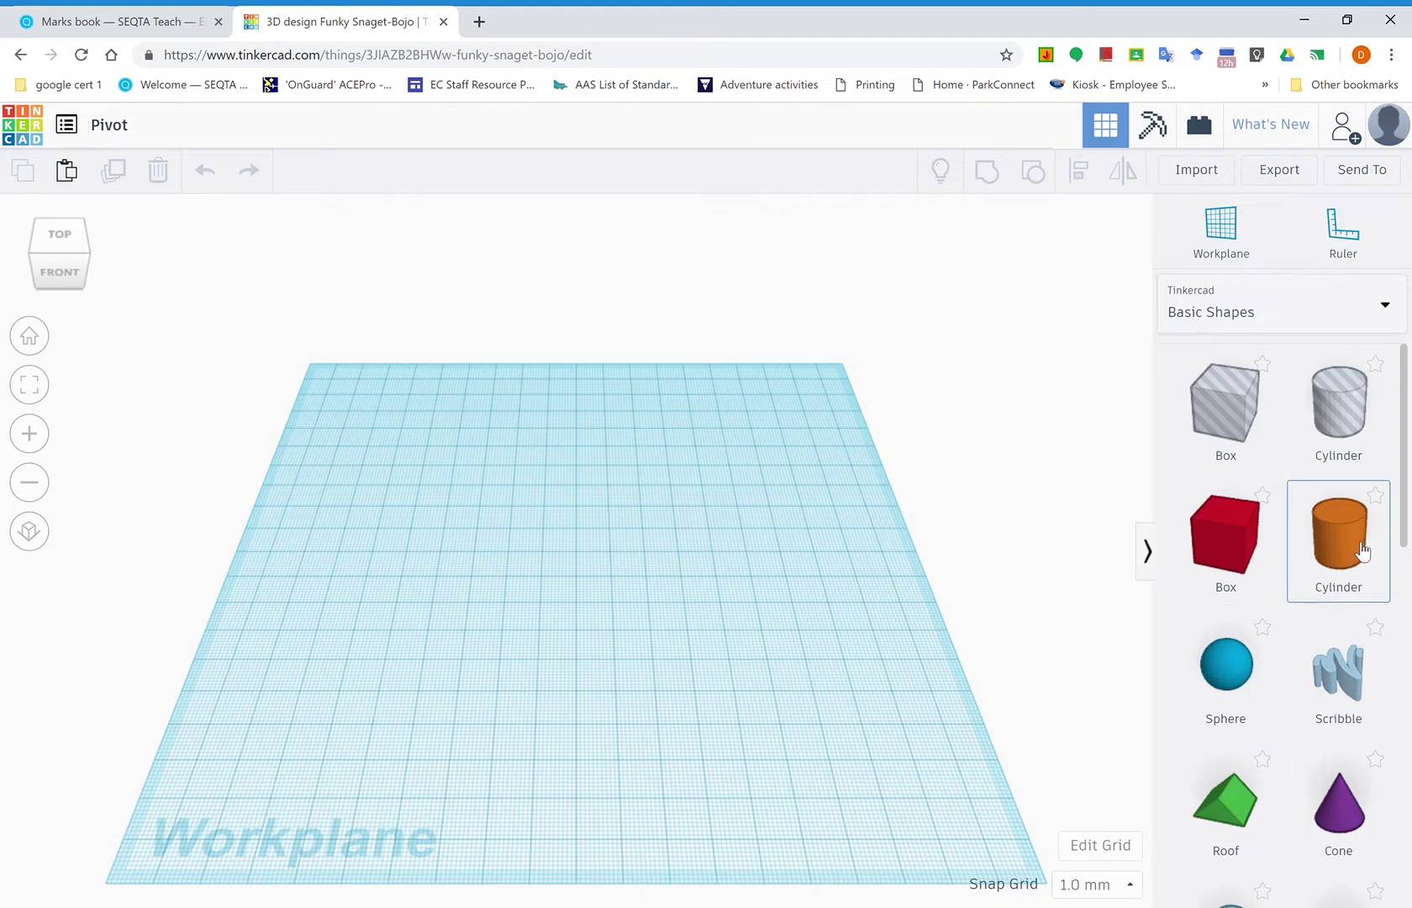
left_click_drag(1360, 551, 561, 557)
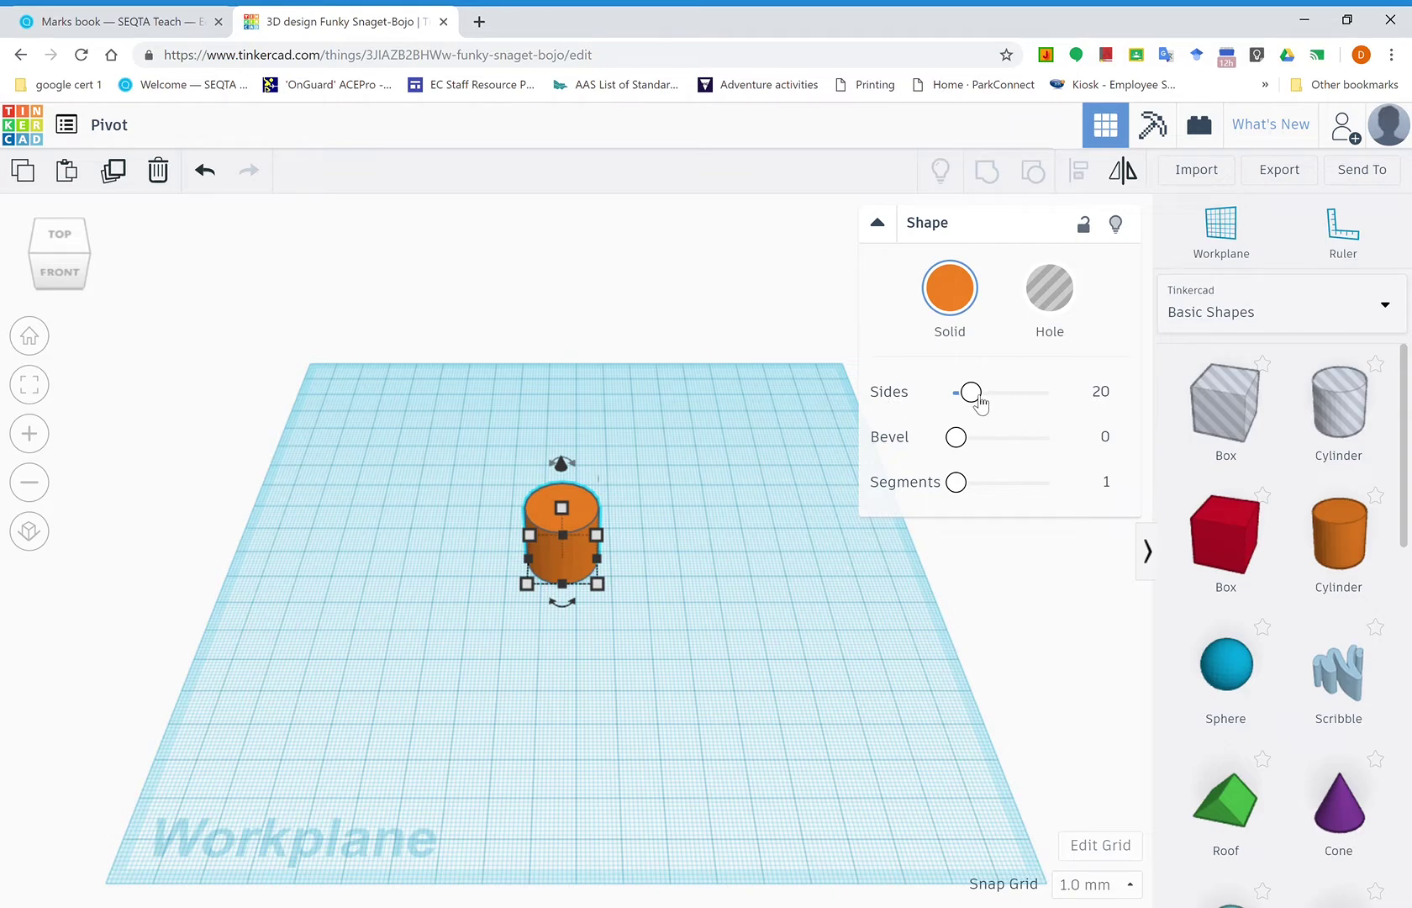
left_click_drag(972, 393, 1083, 404)
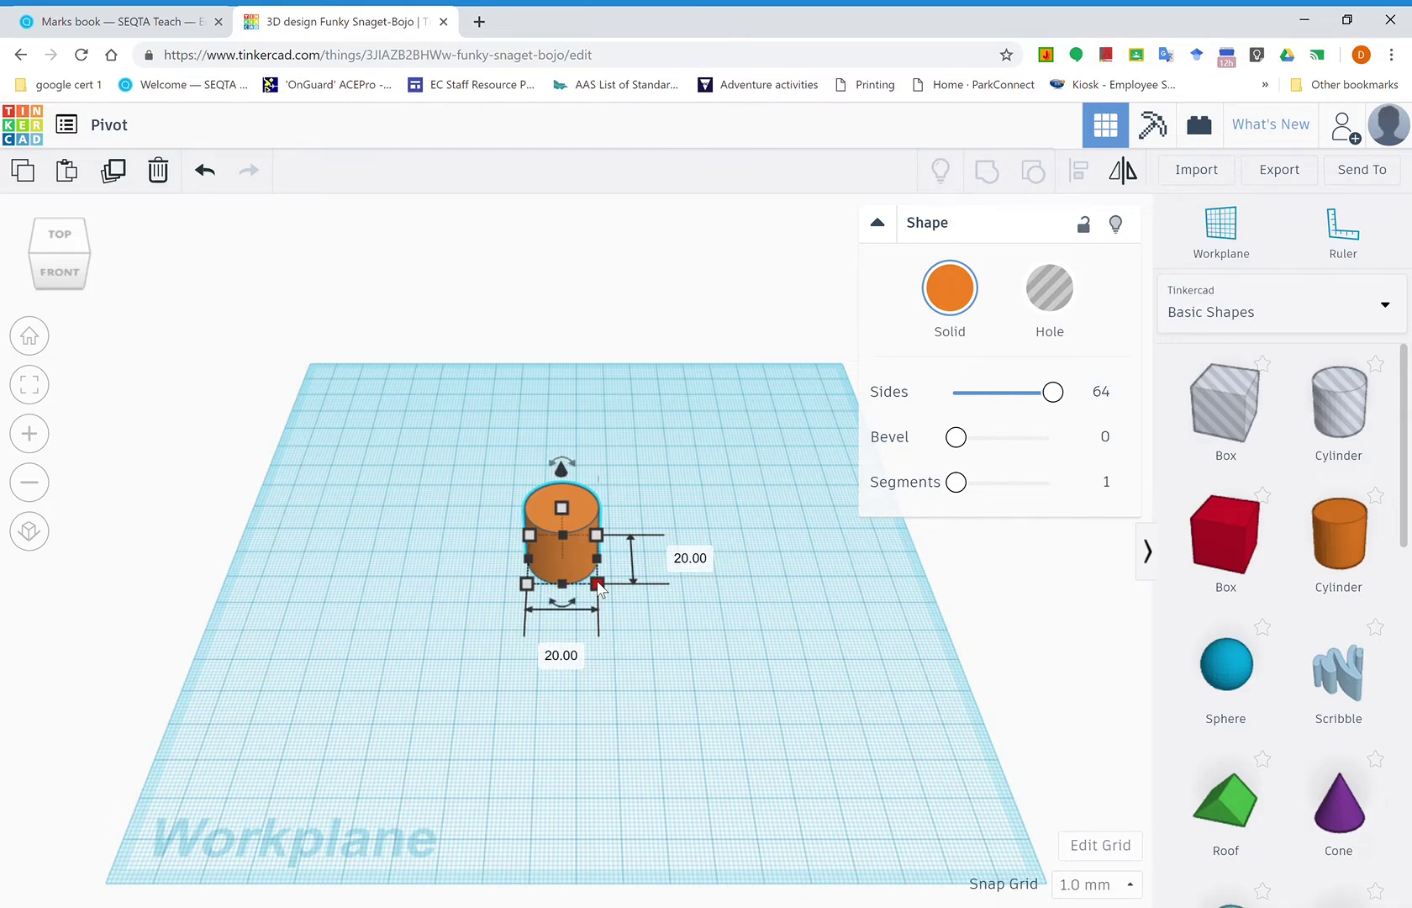
Step: Set the cylinder's width to 35 mm and its height to 24 mm
left_click(690, 561)
type("35")
key("Return")
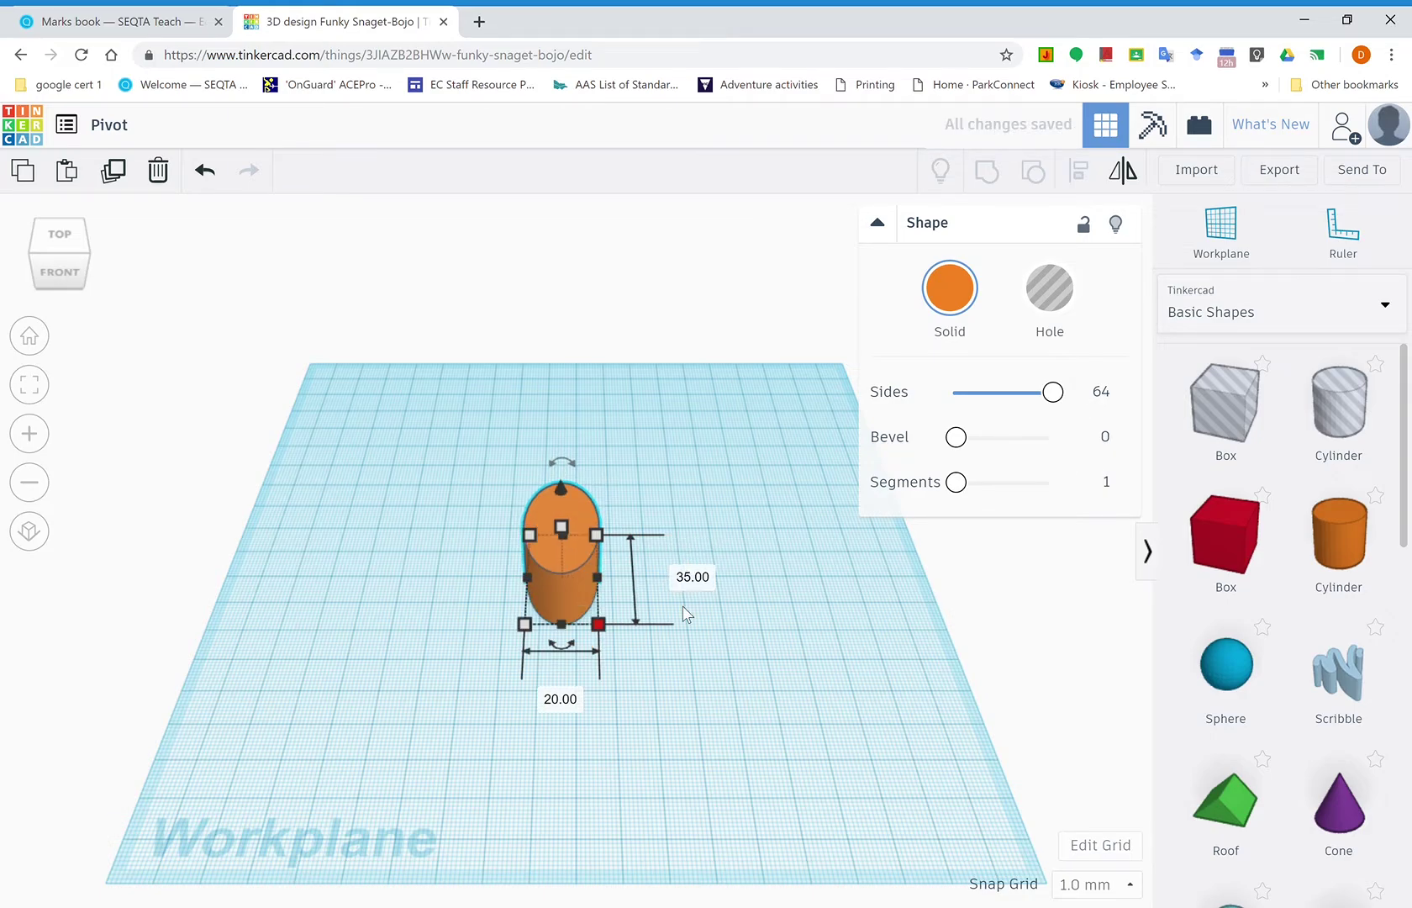
left_click(559, 702)
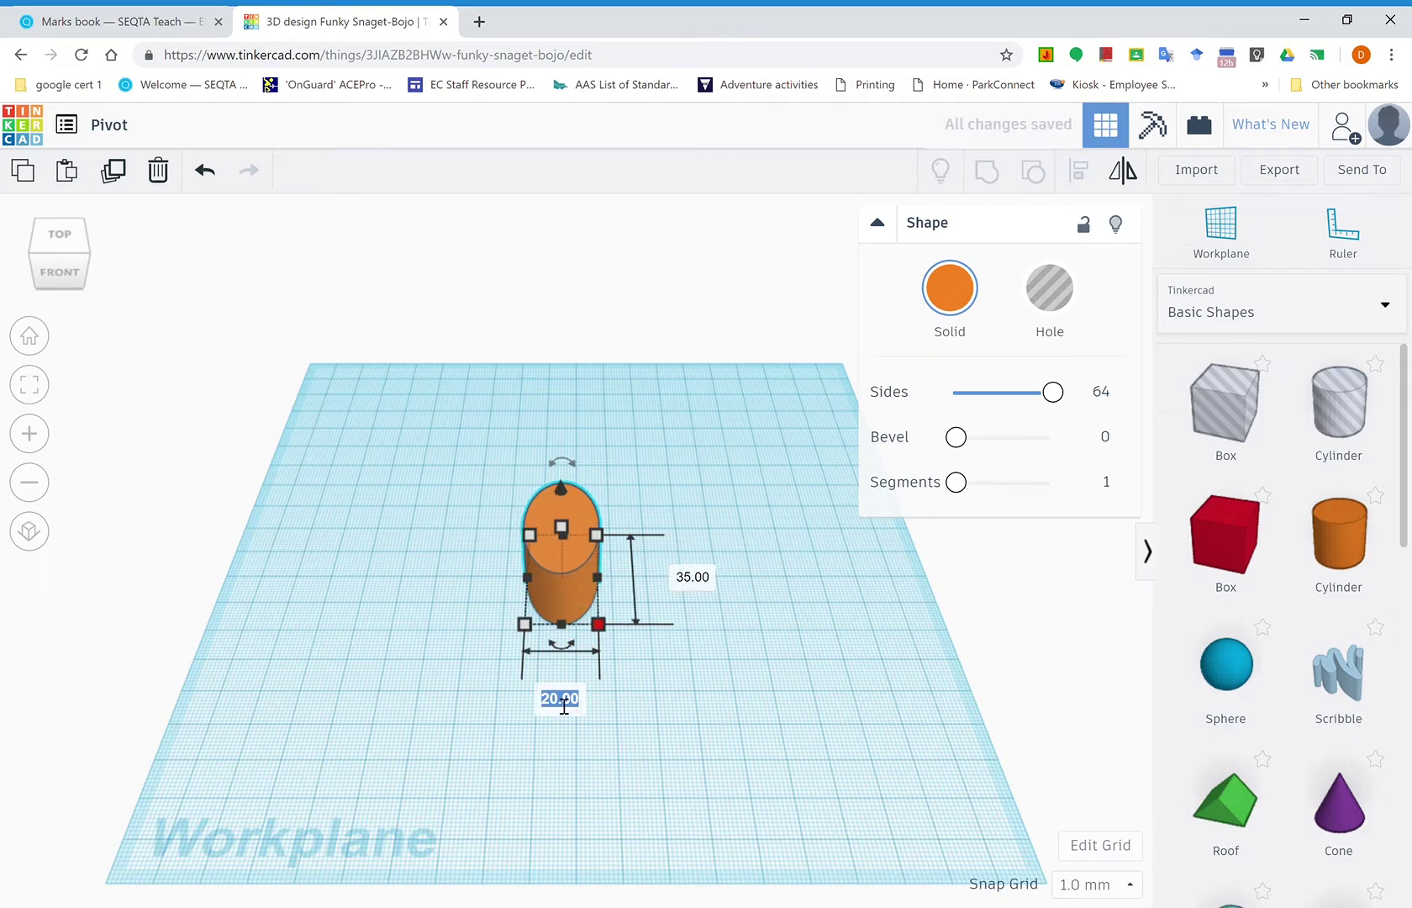
type("35")
key("Return")
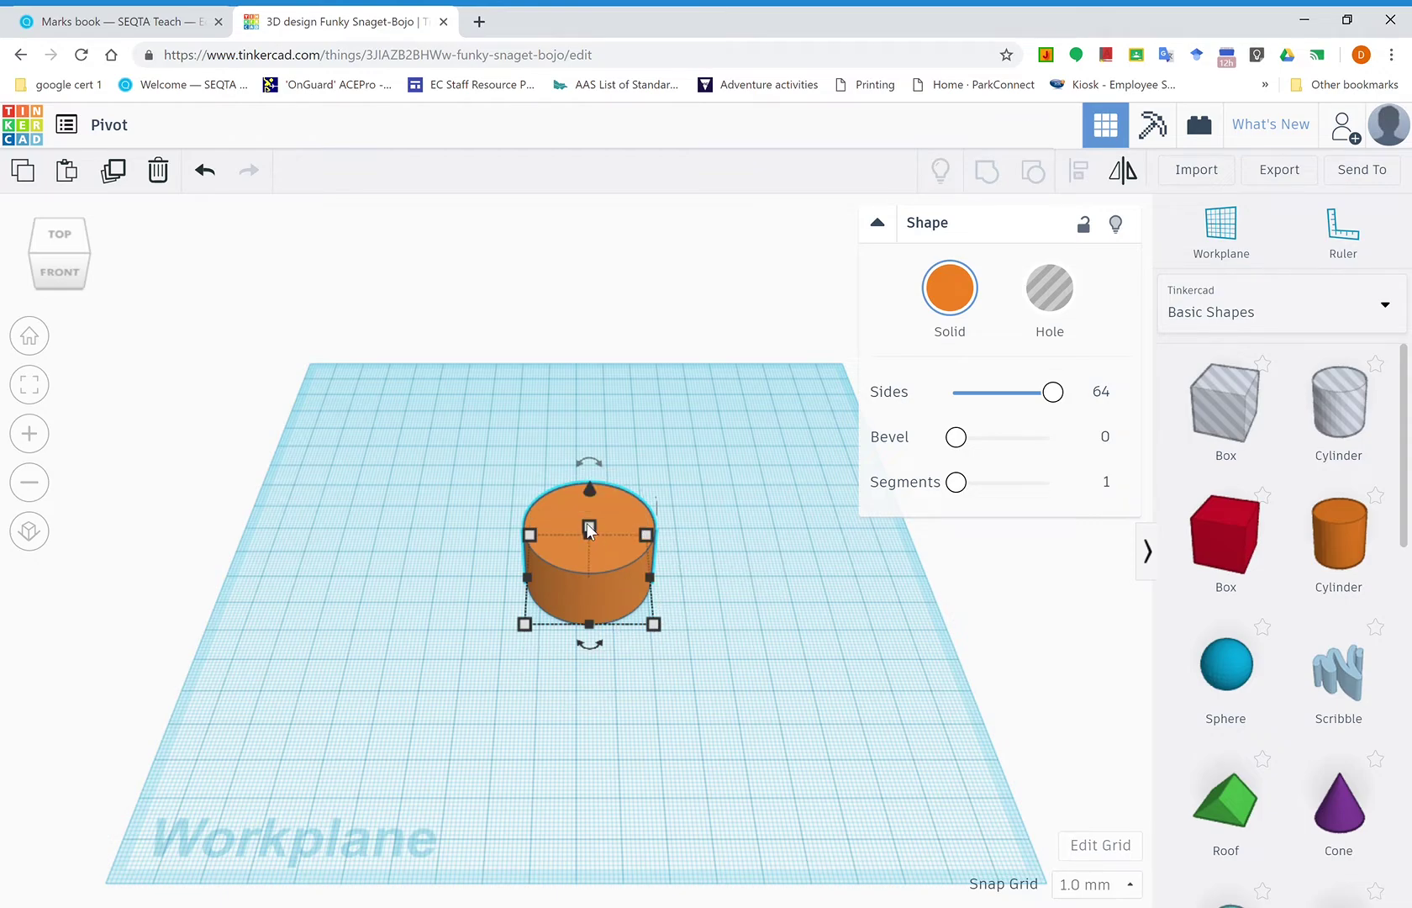
mouse_move(589, 529)
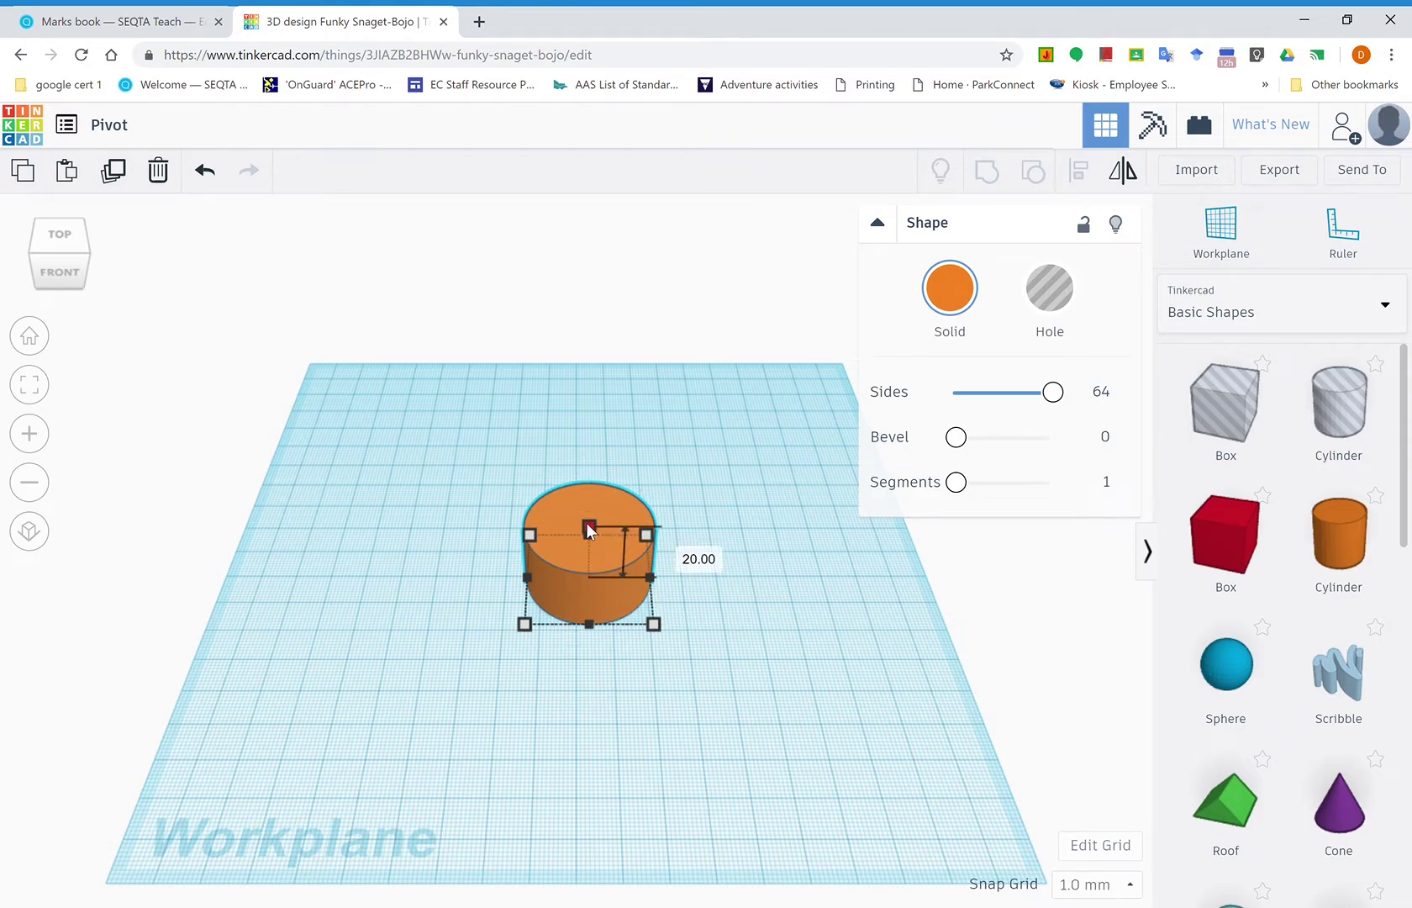
left_click(684, 554)
type("24")
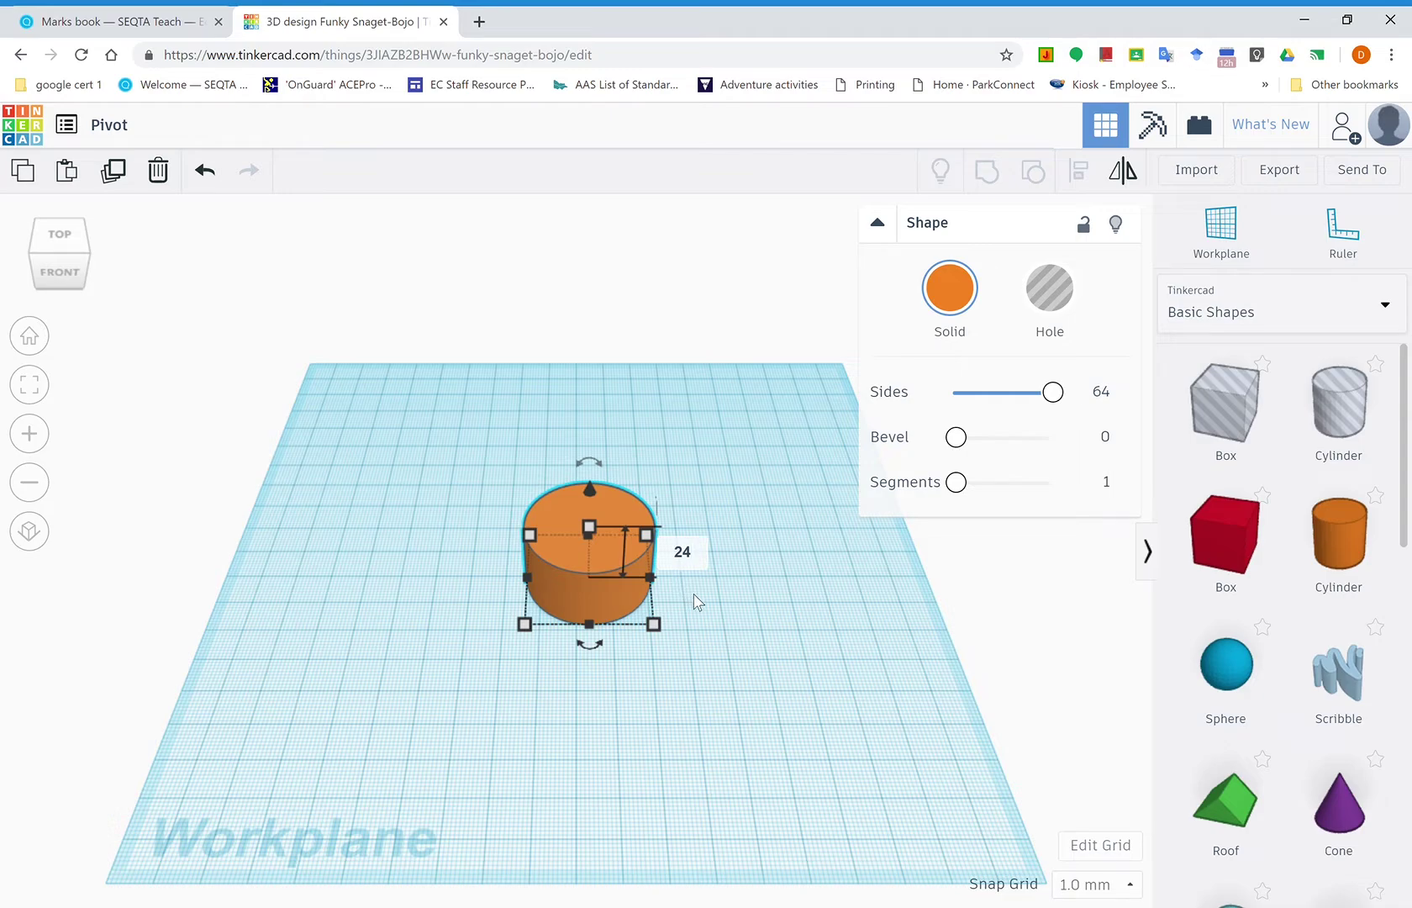
key("Return")
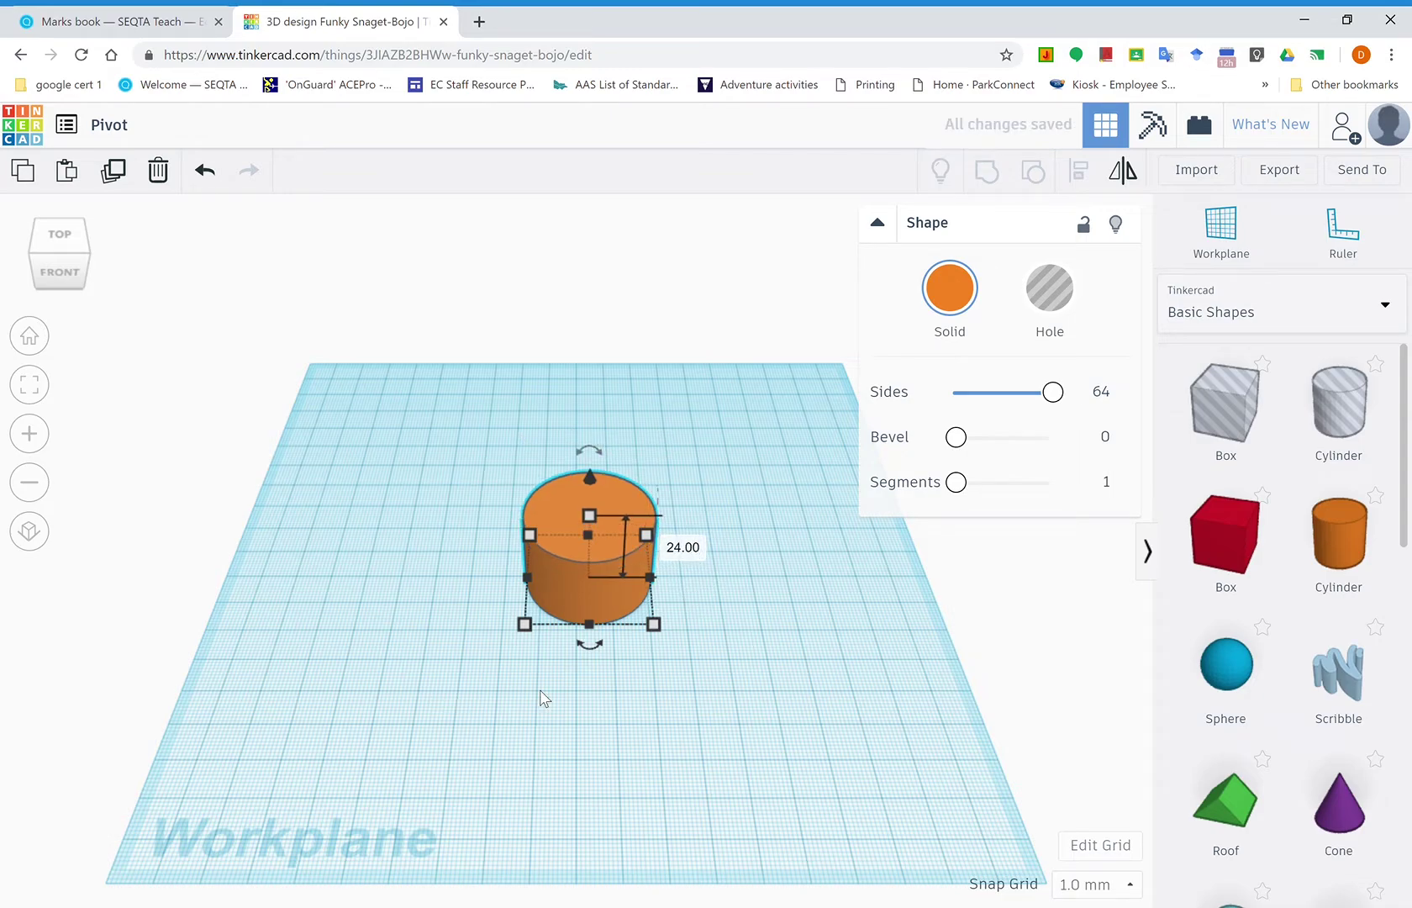
left_click(753, 705)
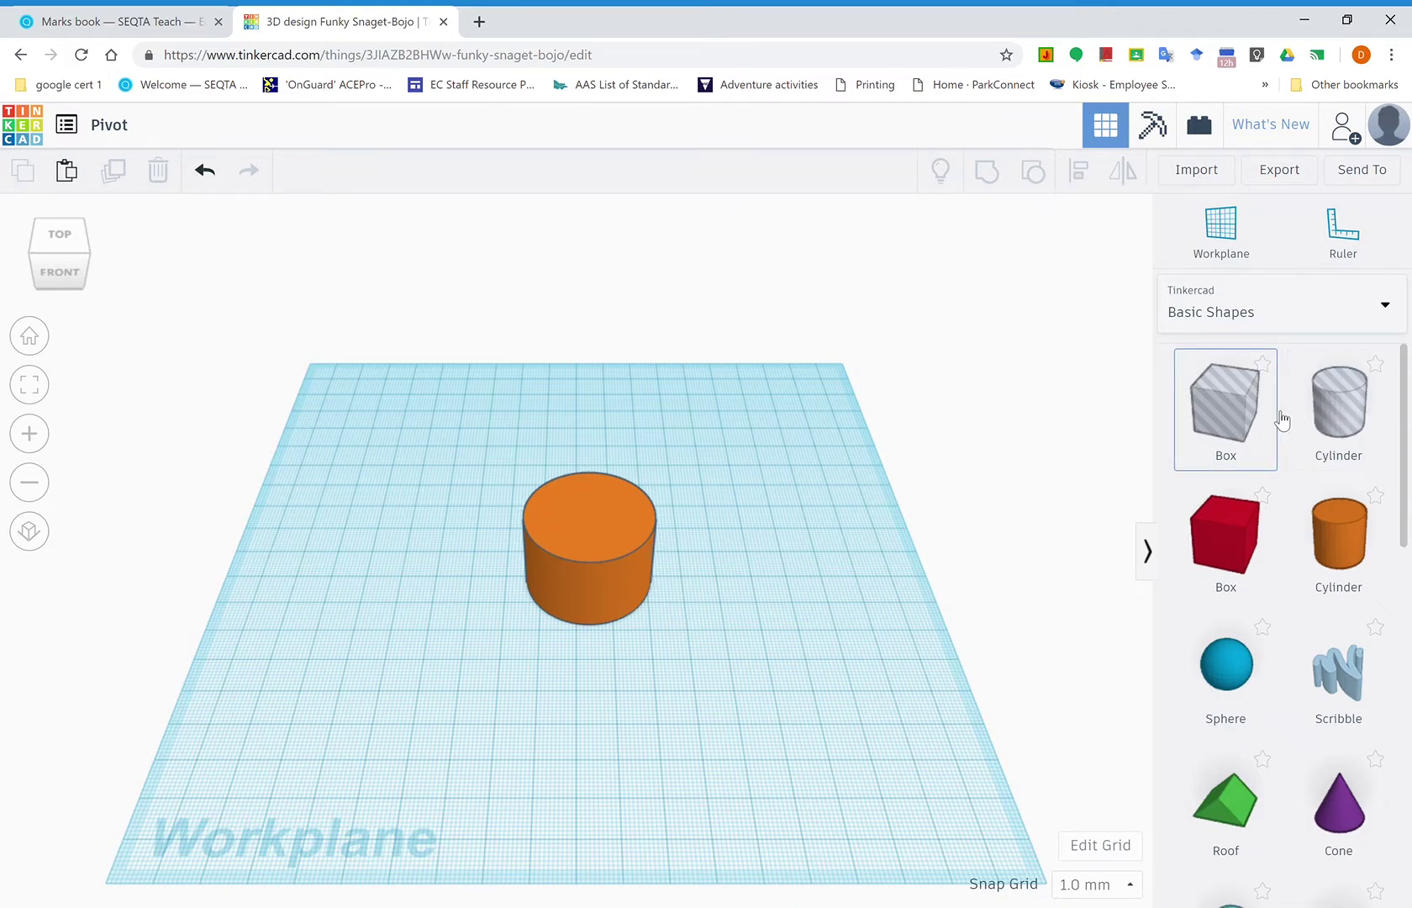
Step: Place a cylinder hole beside the orange cylinder, sized 6 mm wide and 6 mm deep
left_click(1349, 413)
left_click(744, 574)
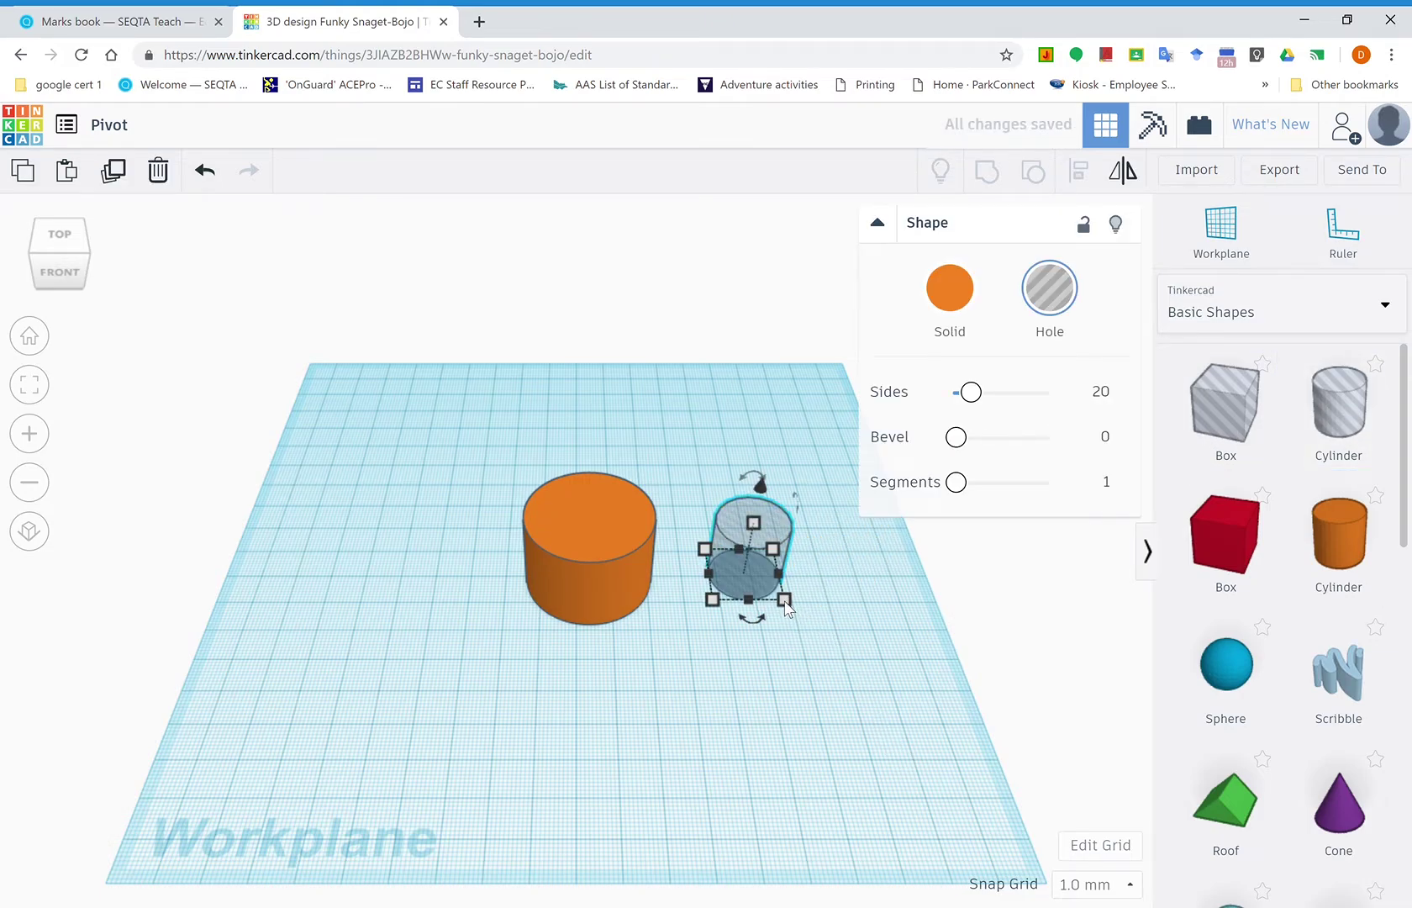
mouse_move(785, 602)
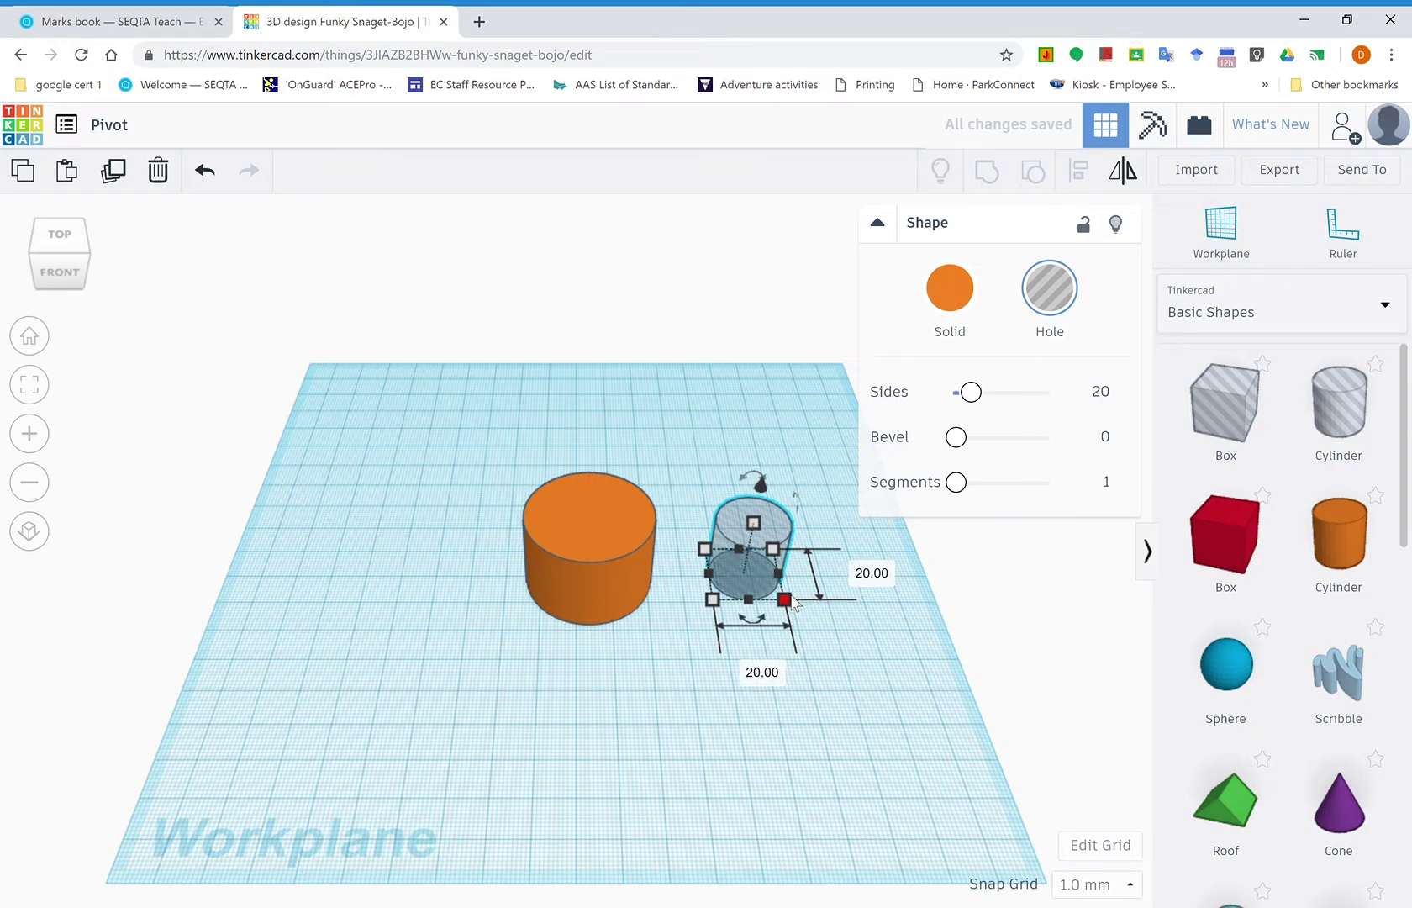
left_click(764, 683)
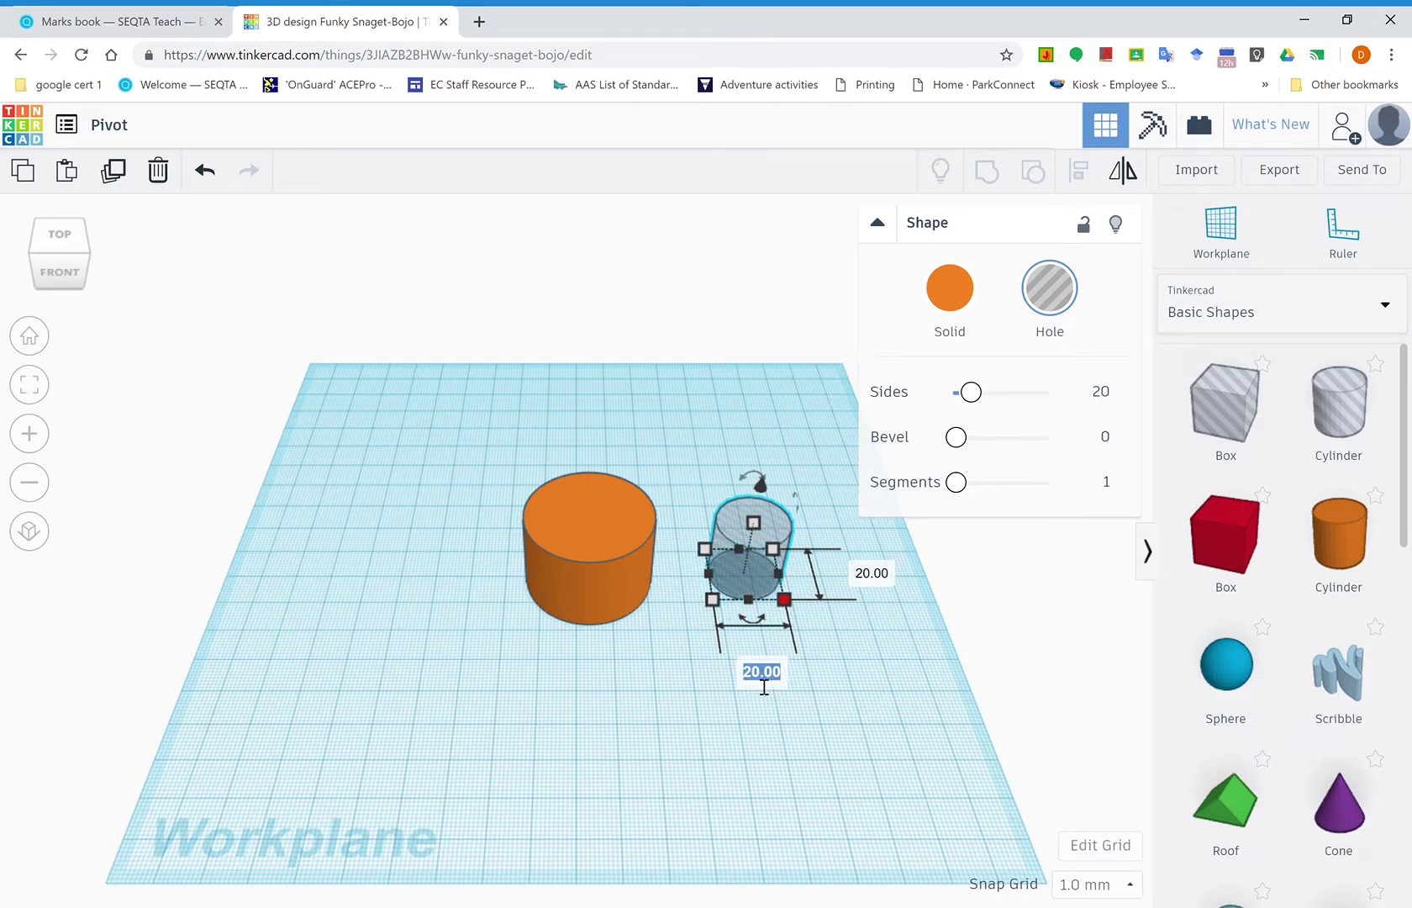
type("6")
key("Tab")
type("6")
key("Return")
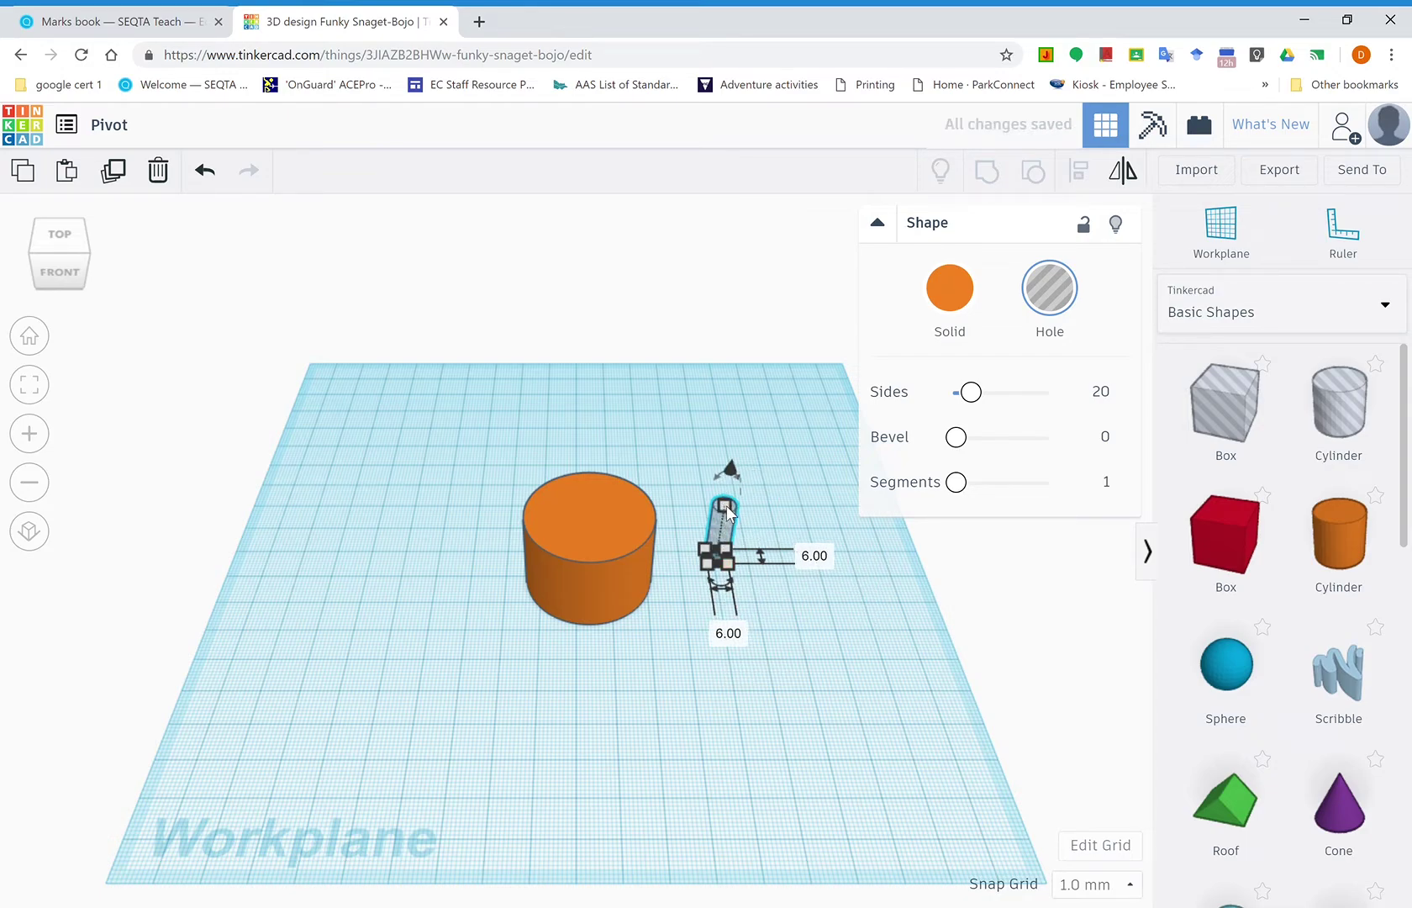
Step: Set the hole's height to 24 mm
mouse_move(728, 509)
left_click(811, 533)
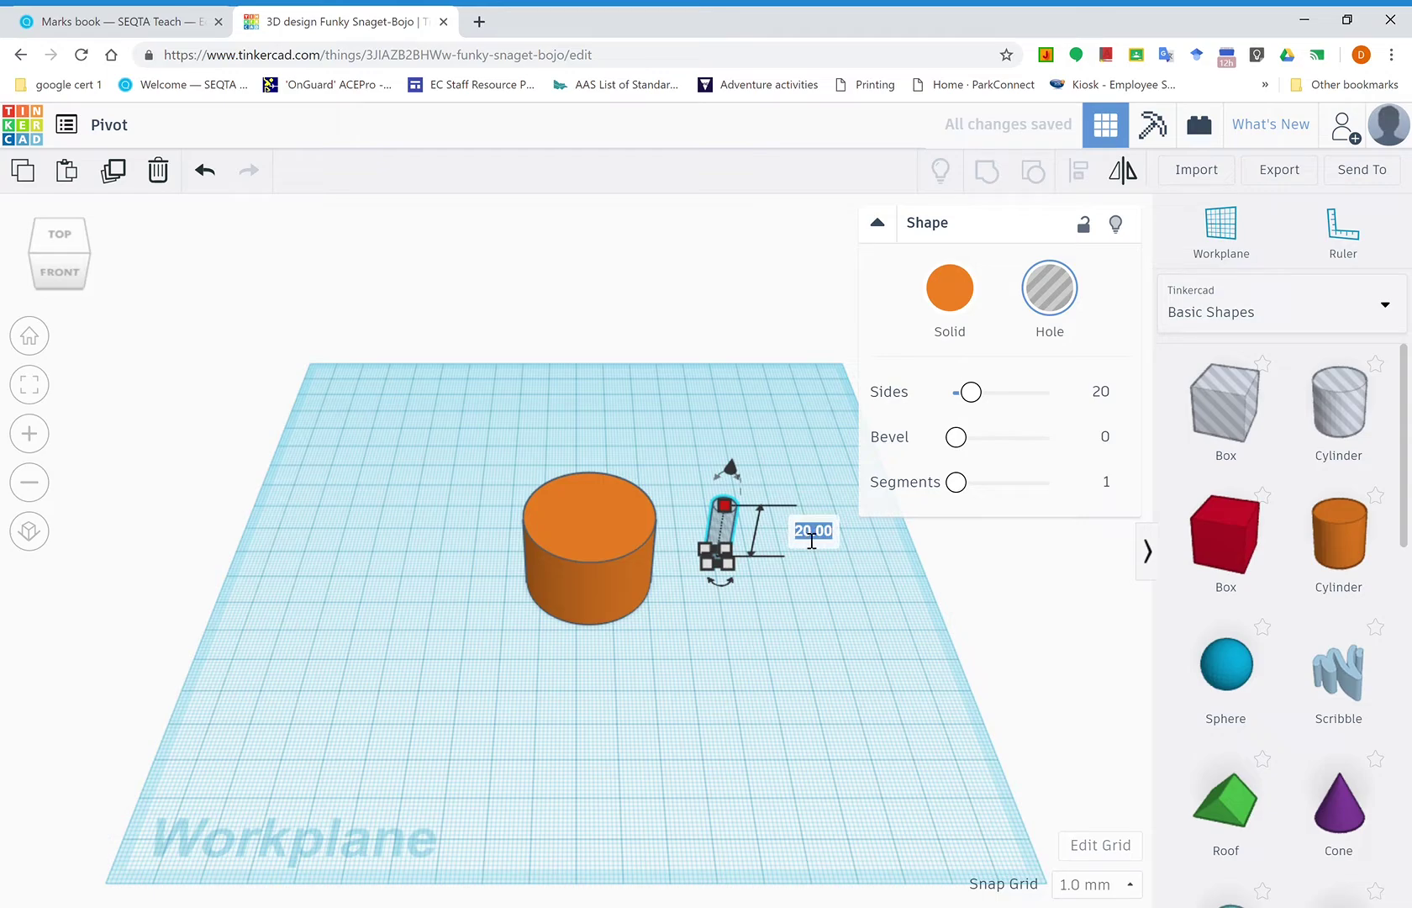
type("24")
key("Return")
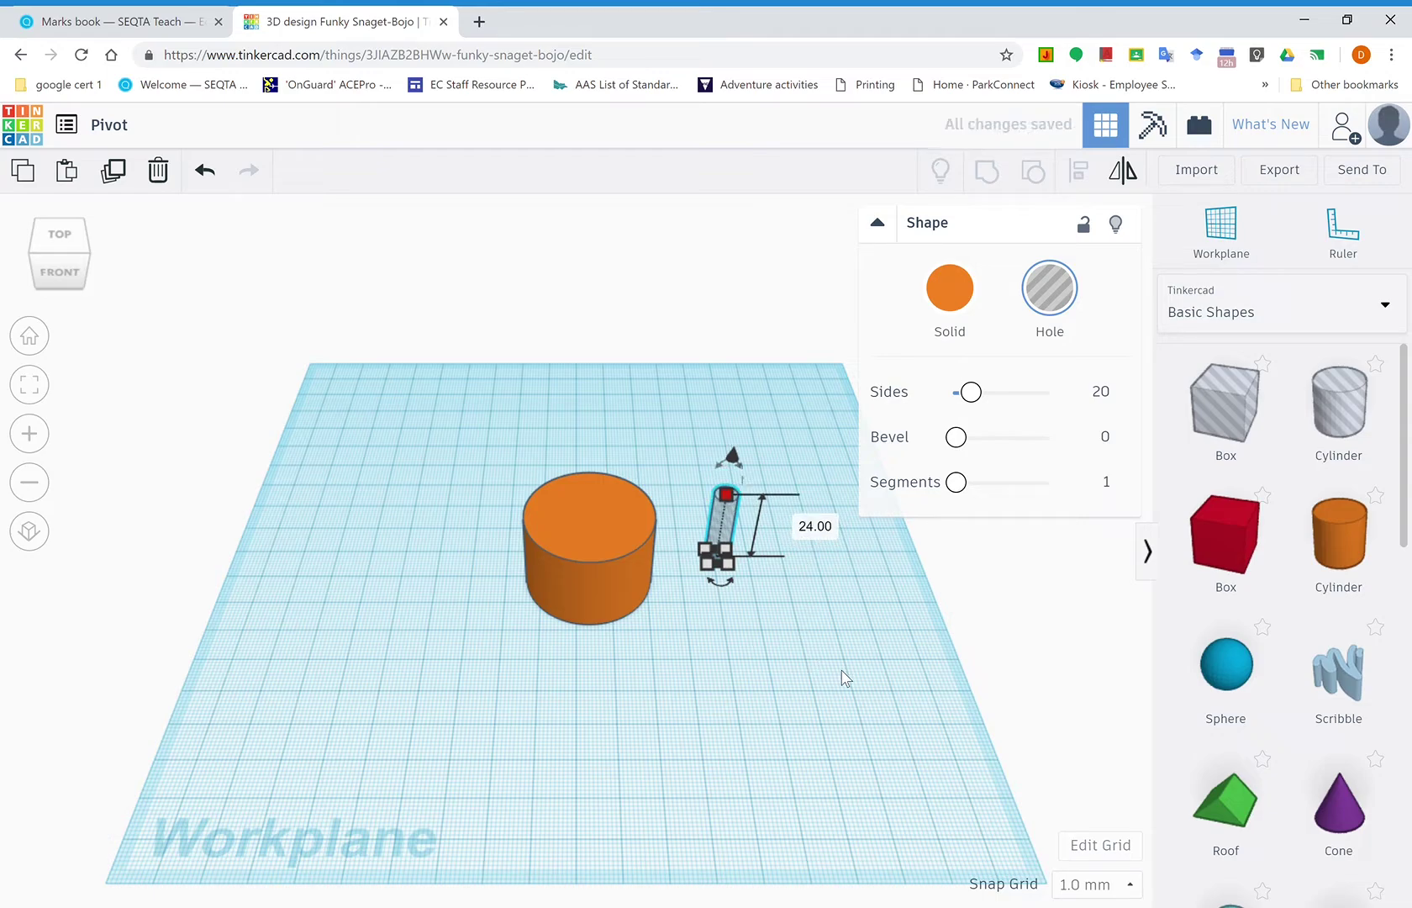
left_click(880, 794)
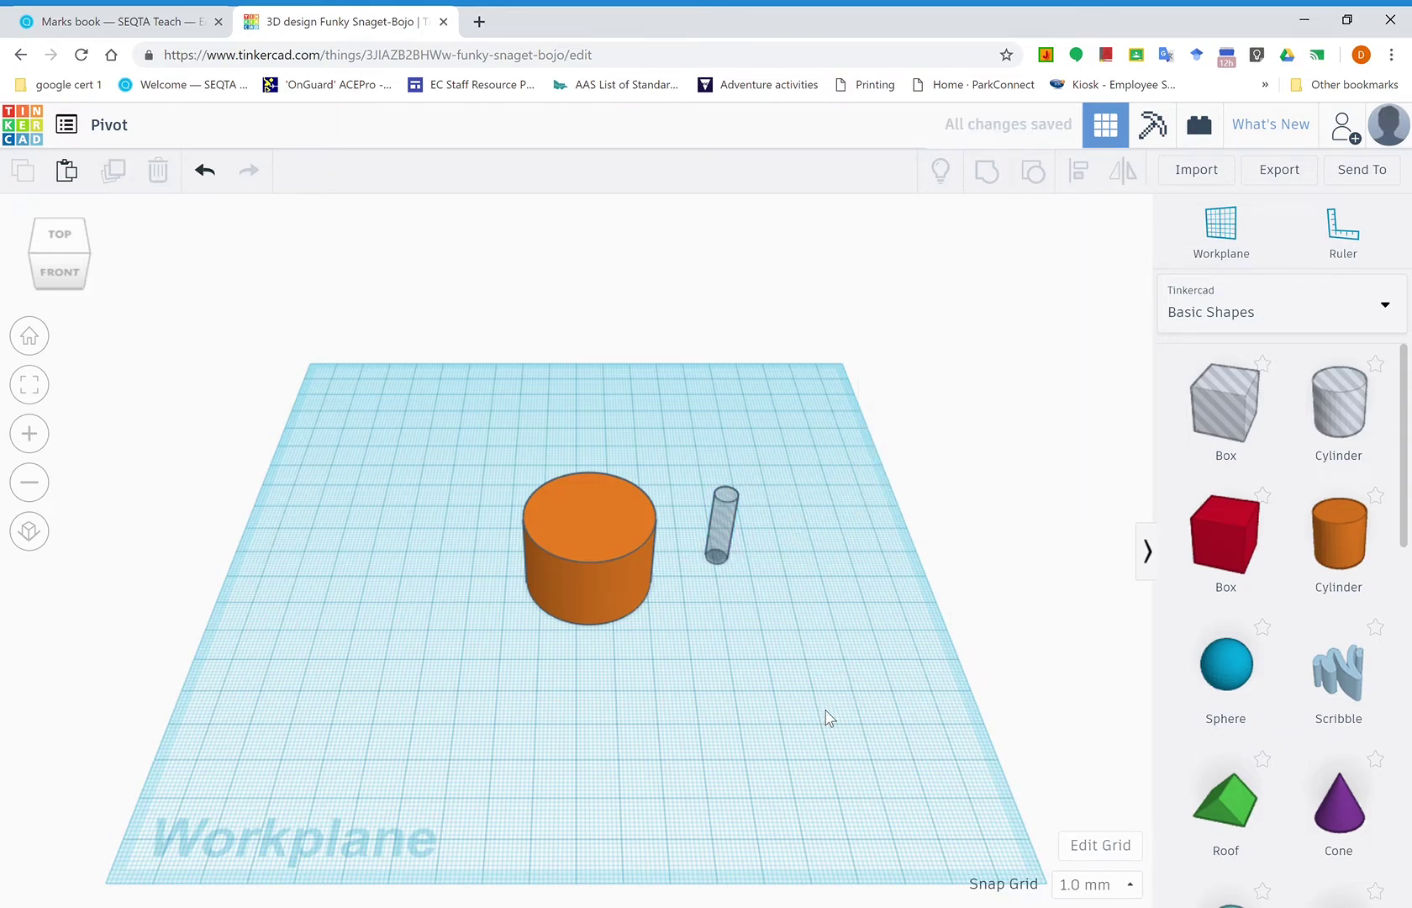
Step: Align the cylinder and the hole on both horizontal axes, centring the hole
left_click_drag(827, 711, 452, 427)
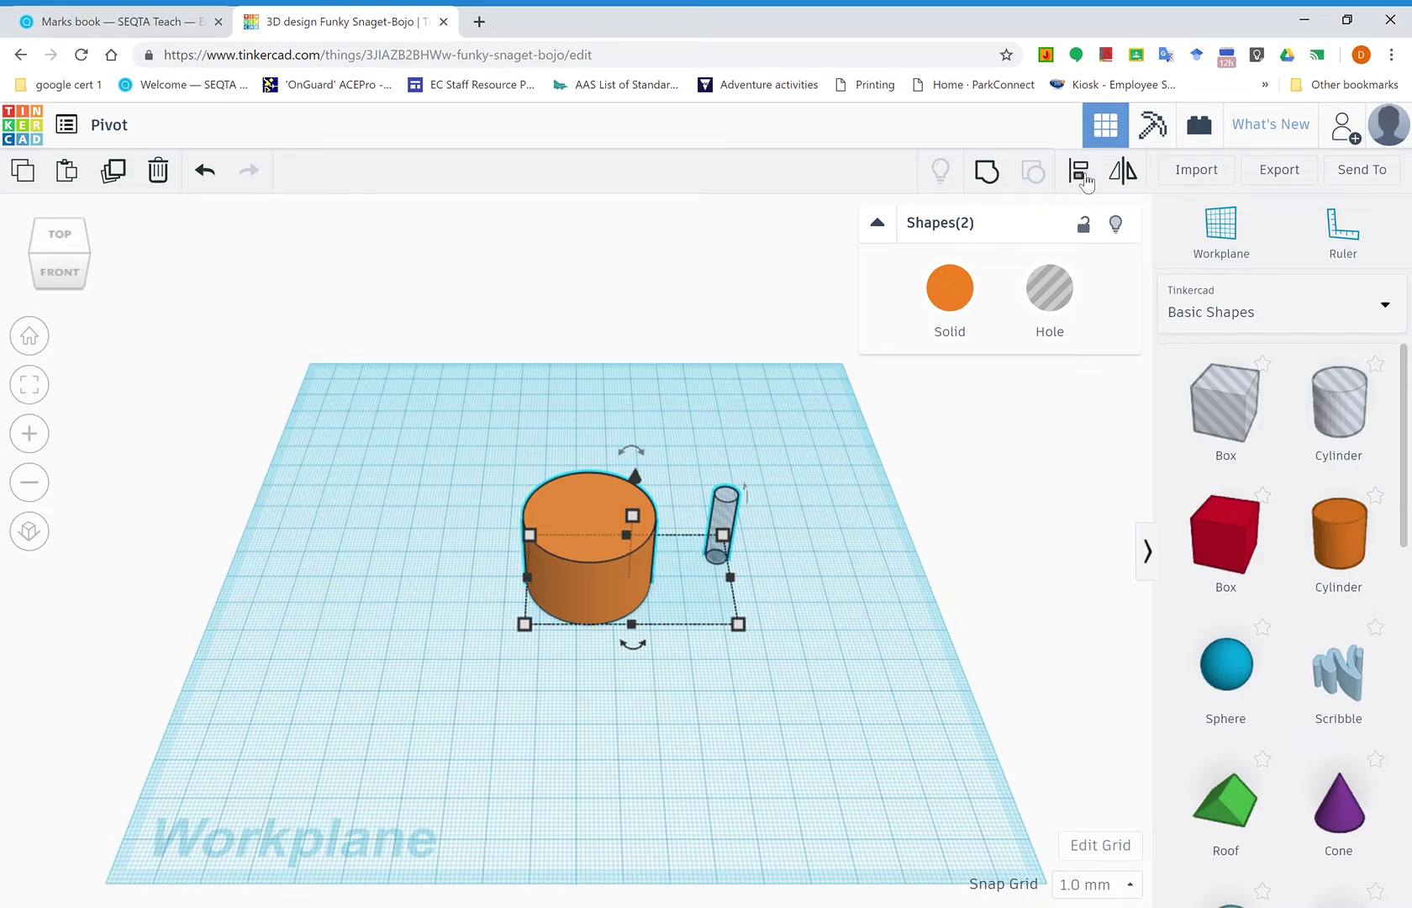
left_click(1083, 174)
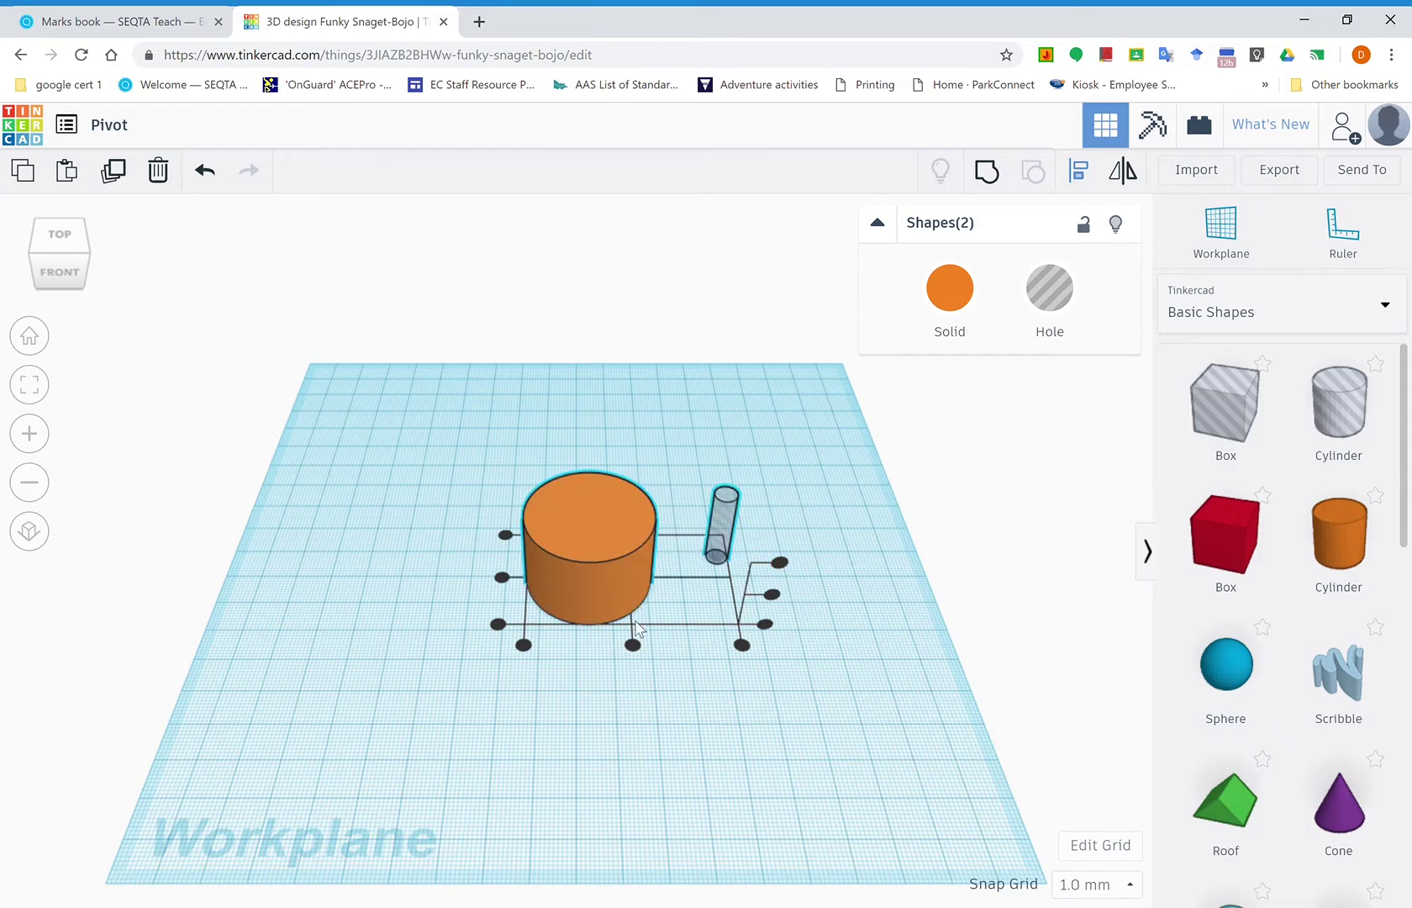
left_click(502, 579)
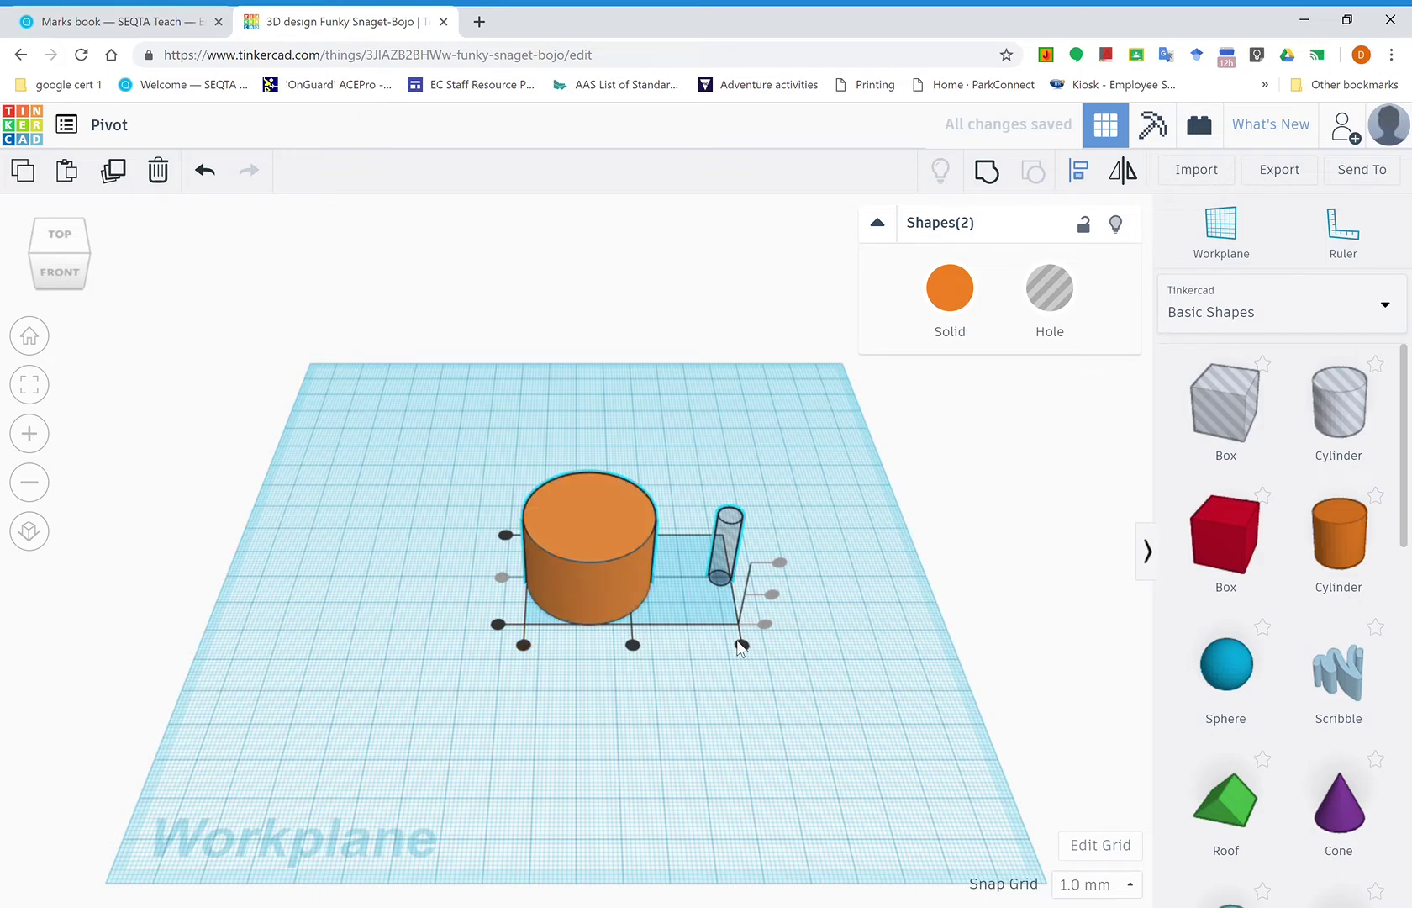
left_click(524, 646)
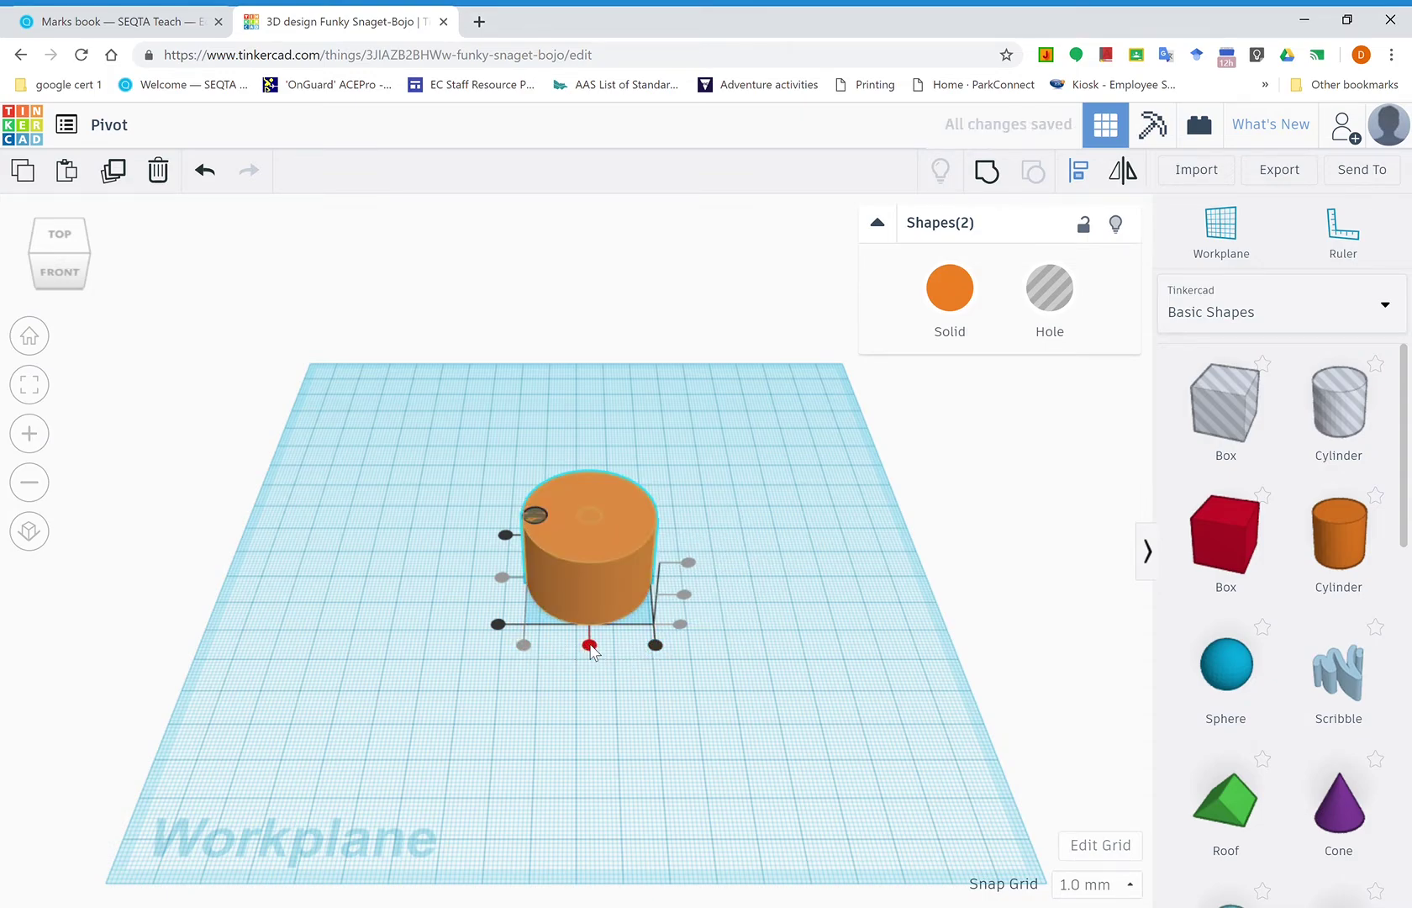
key("ctrl+z")
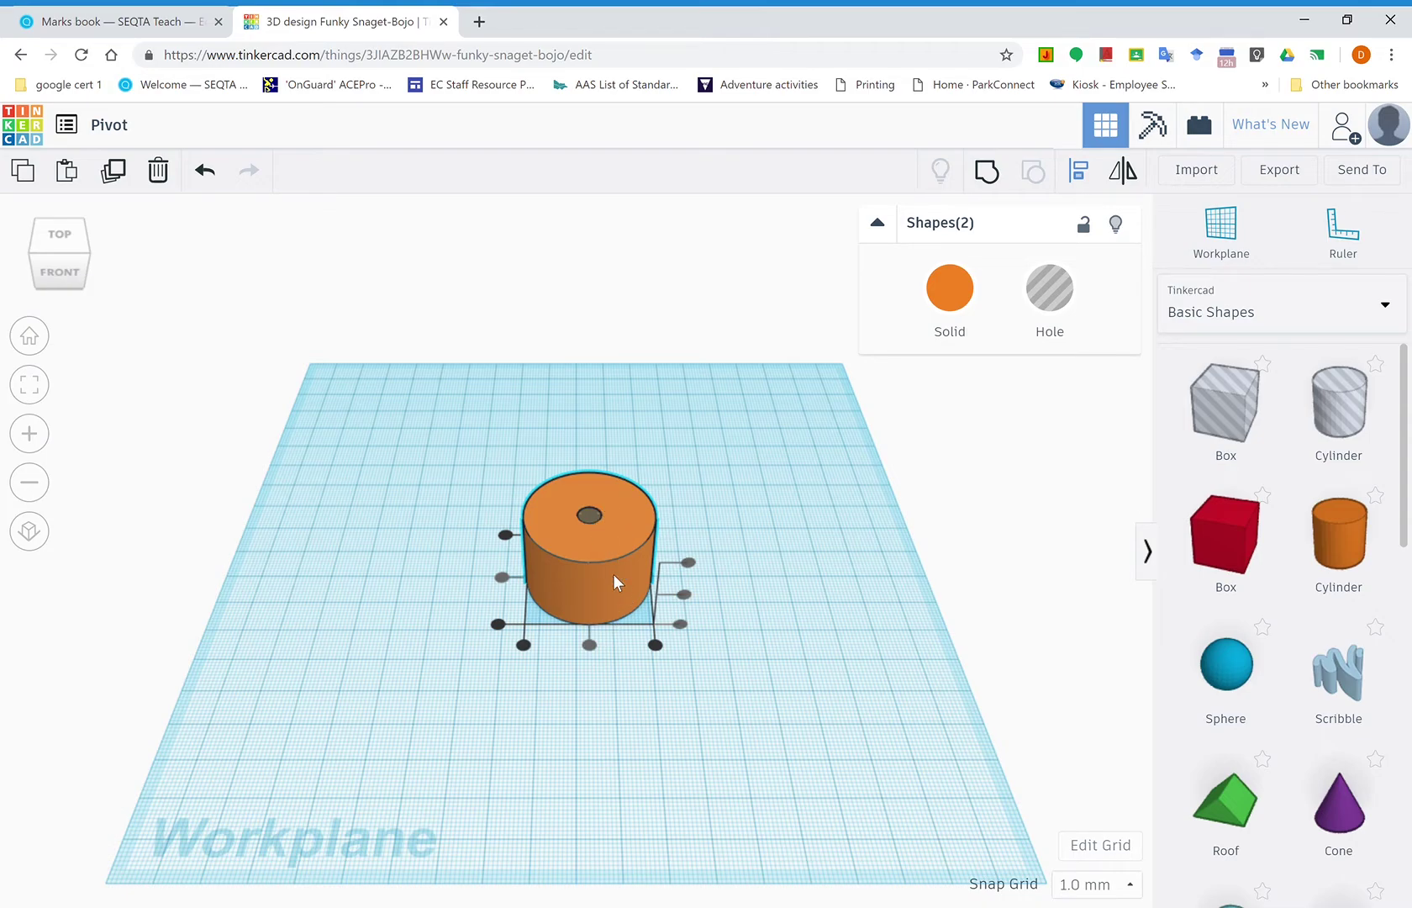
Step: Group the cylinder and hole, then check the centred hole from above and in perspective
left_click(740, 712)
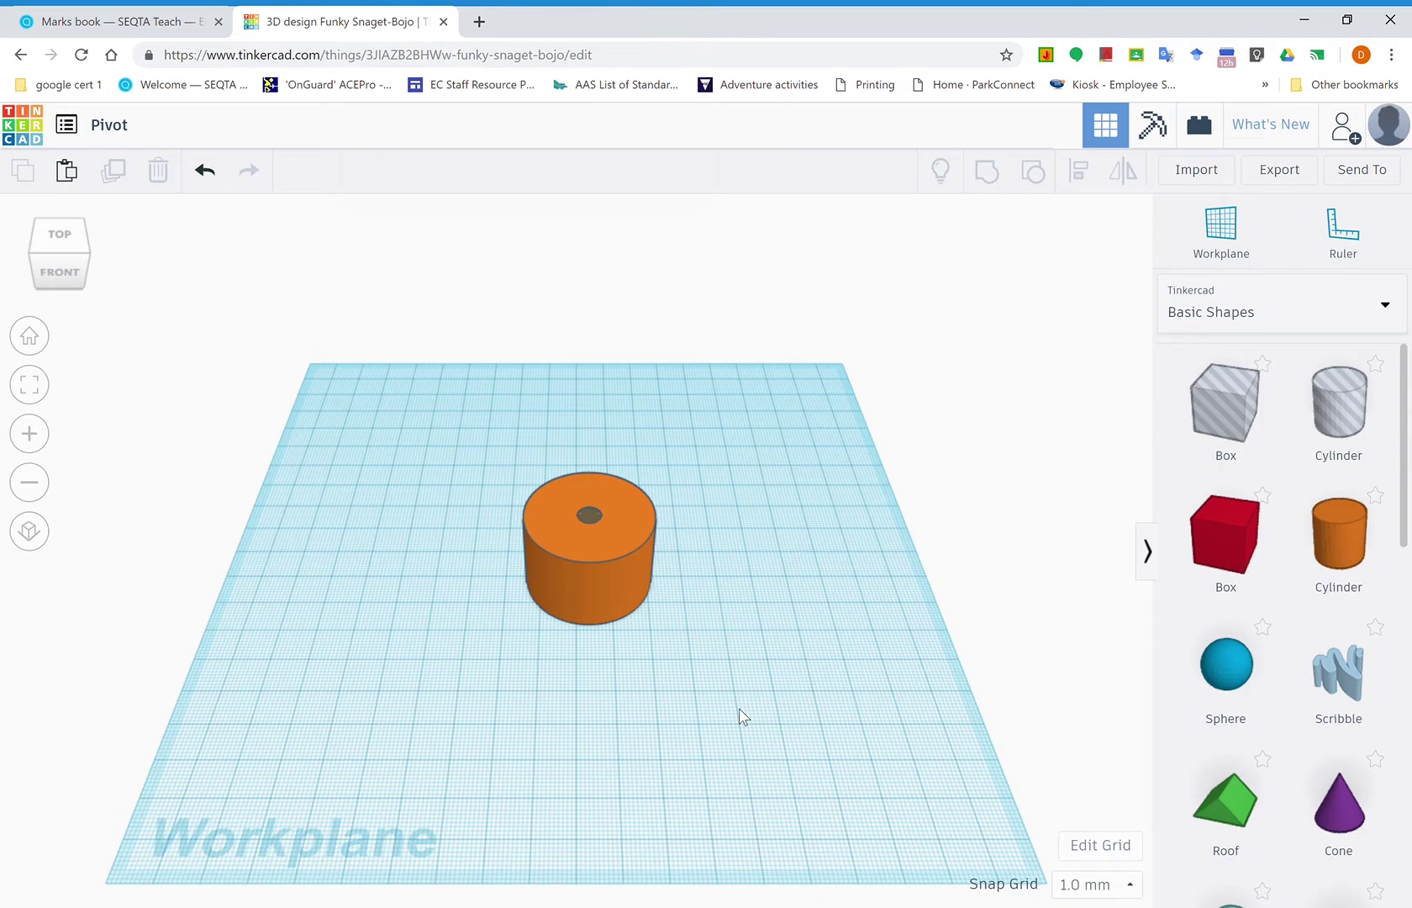
left_click_drag(713, 650, 463, 433)
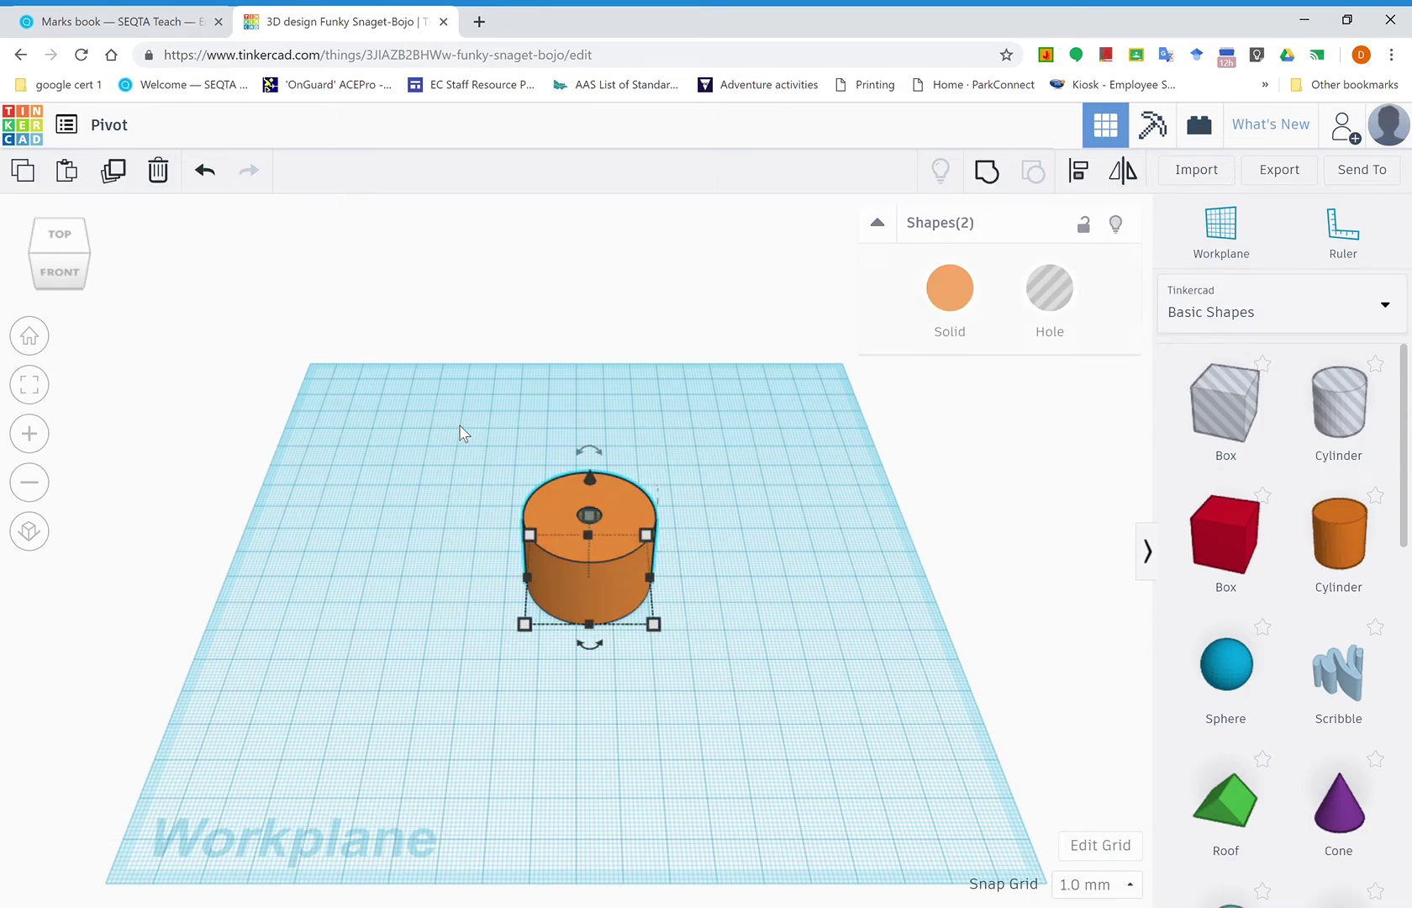
left_click(997, 183)
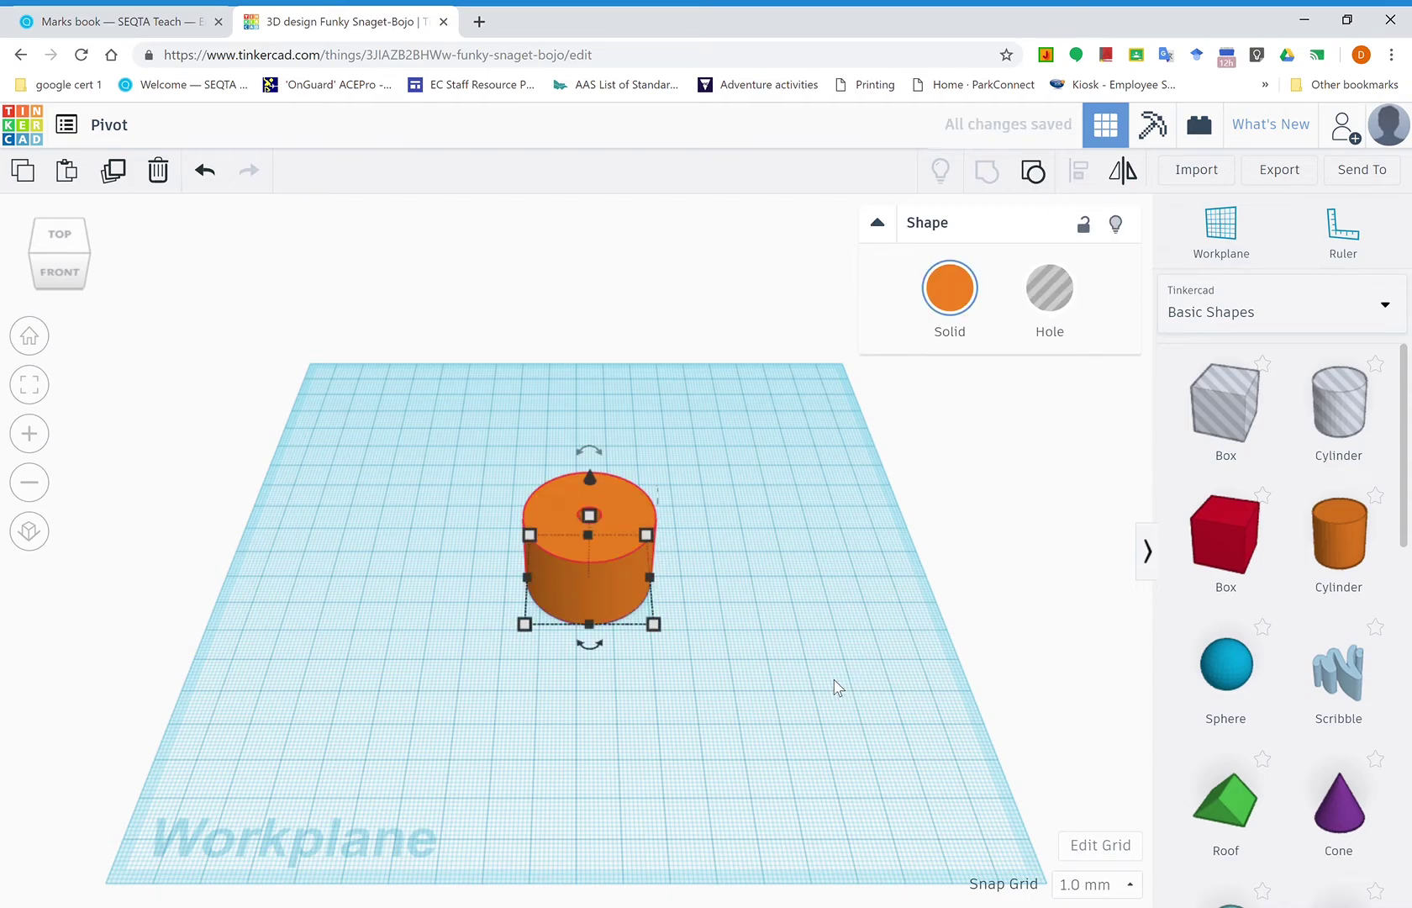
left_click(755, 530)
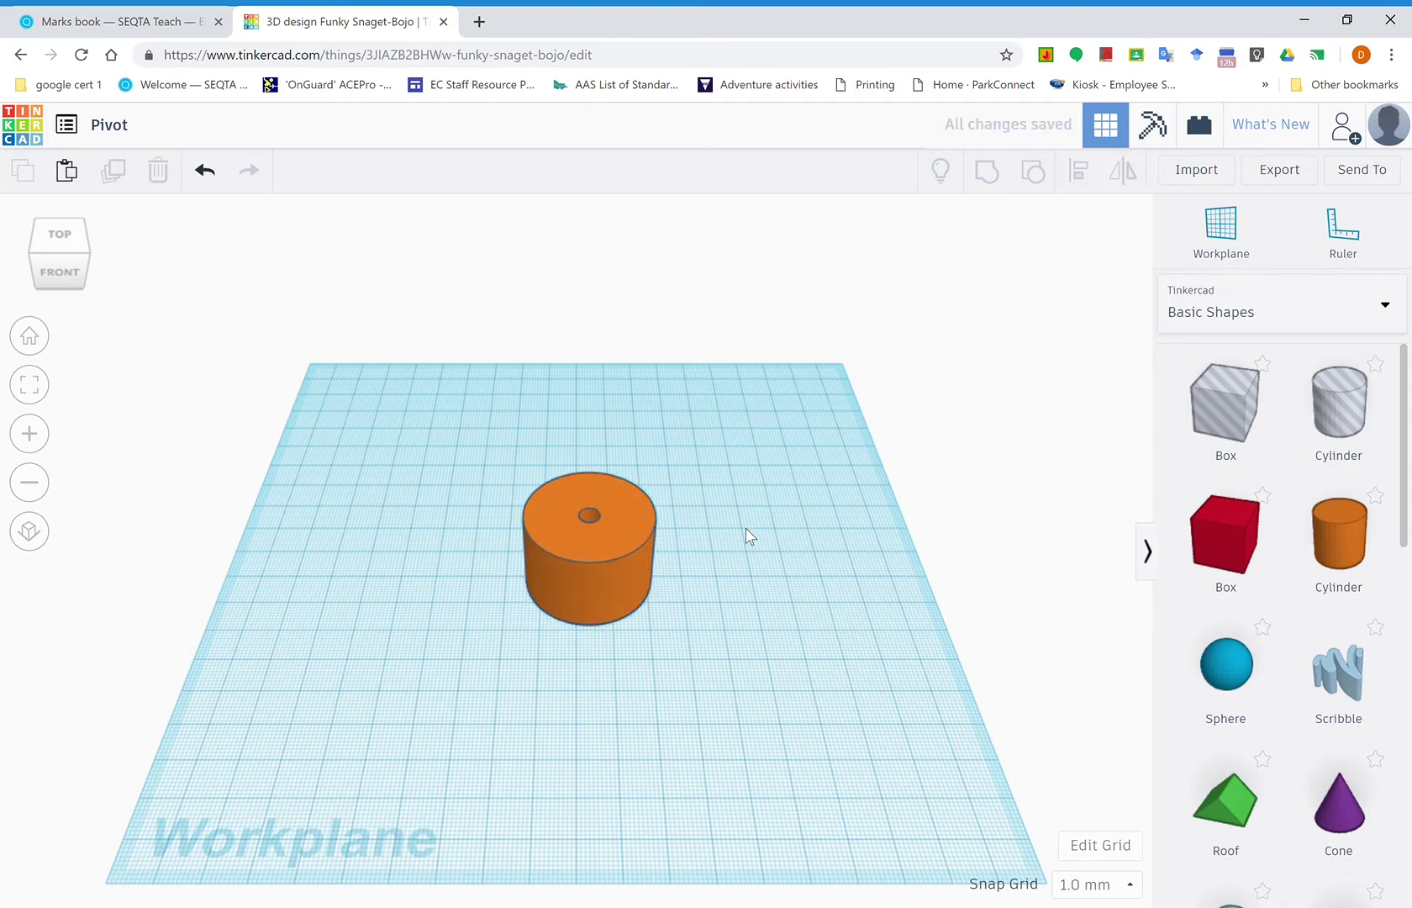
right_click_drag(744, 536, 728, 624)
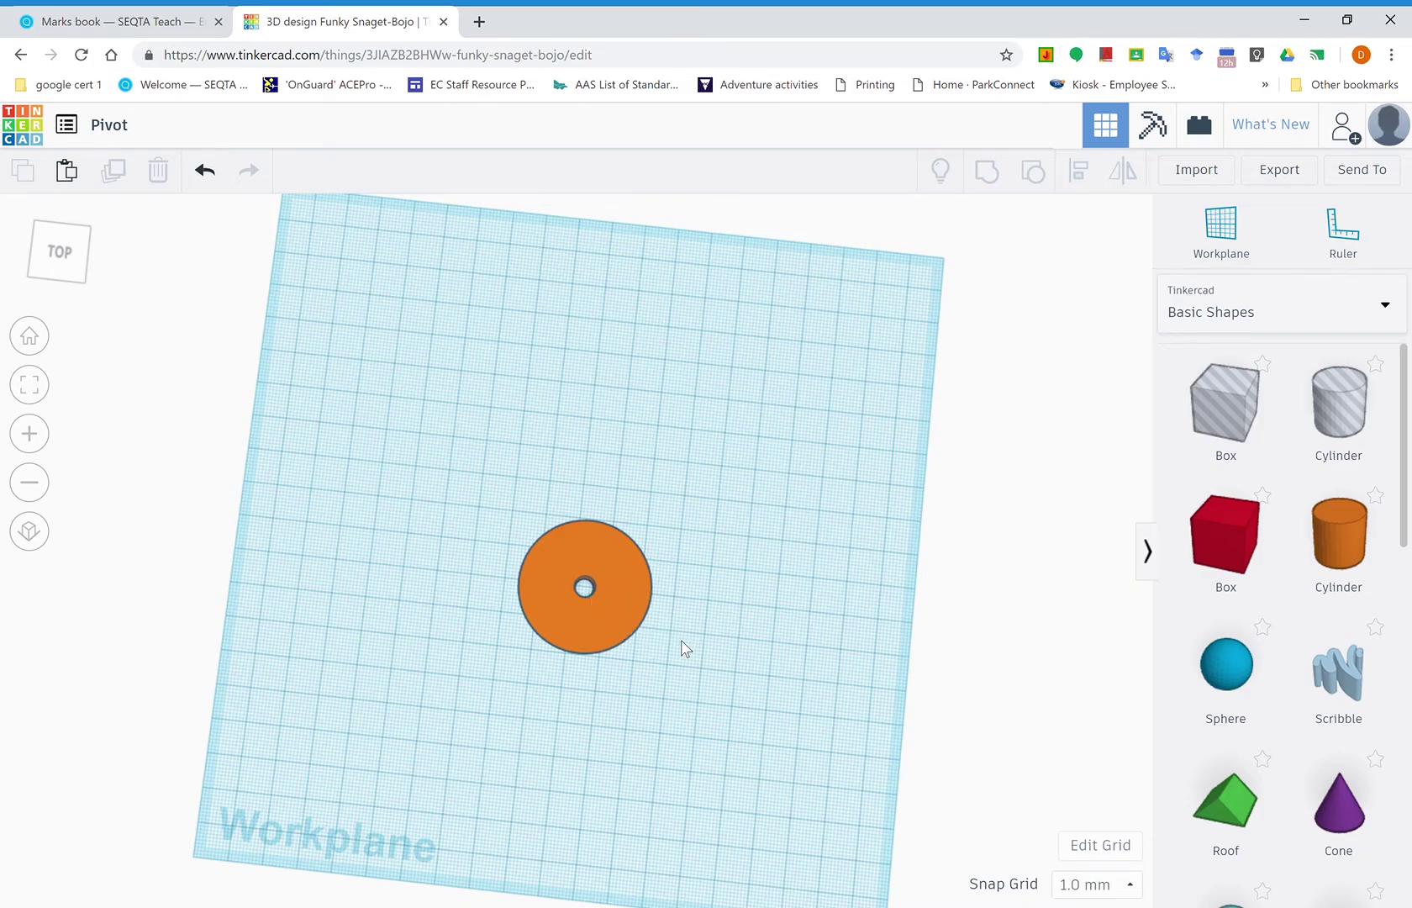
right_click_drag(713, 665, 730, 552)
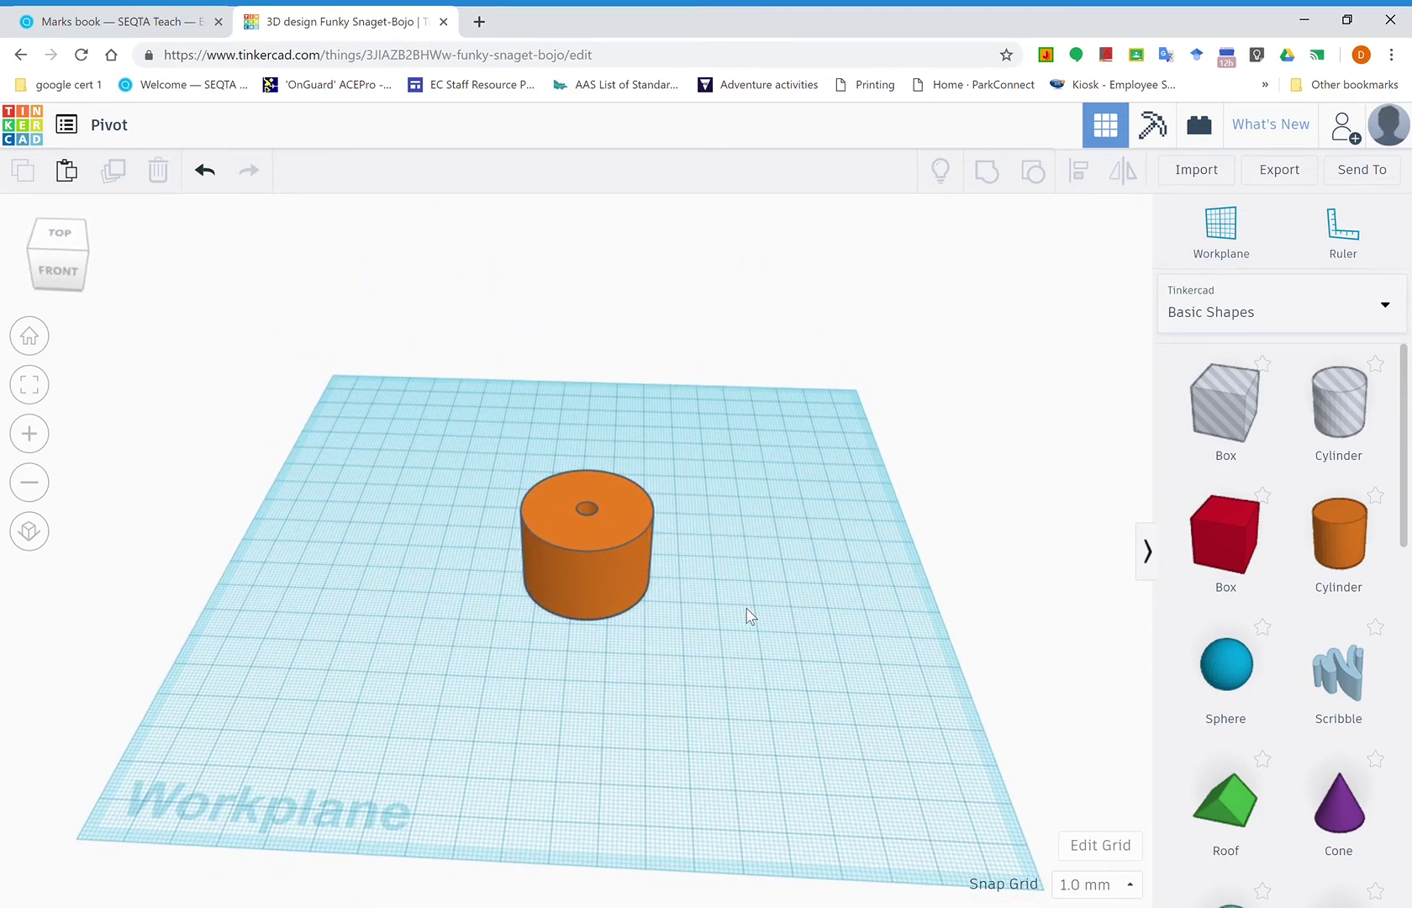